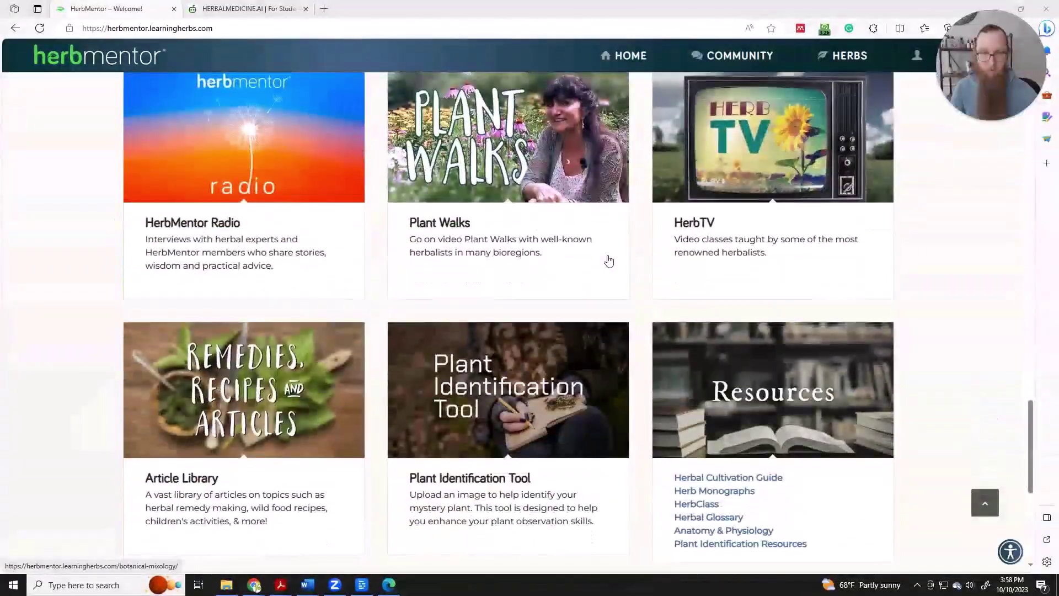
# - Scroll the HerbMentor home page down to the Resources links, such as Herb Monographs and Anatomy & Physiology
pyautogui.scroll(14, 608, 260)
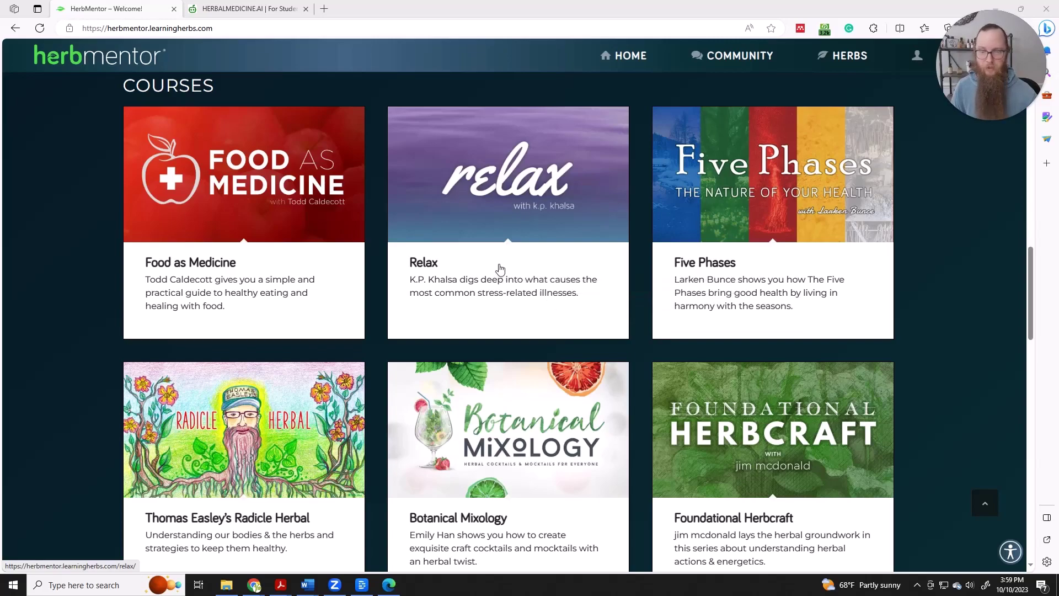
pyautogui.scroll(-15, 482, 259)
pyautogui.scroll(5, 550, 163)
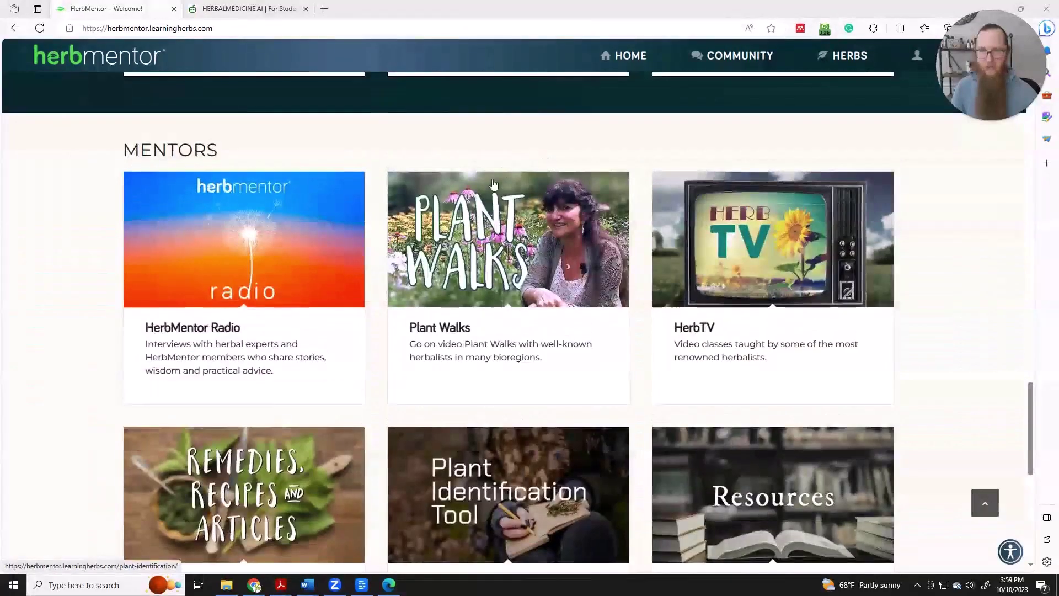
pyautogui.scroll(-5, 480, 210)
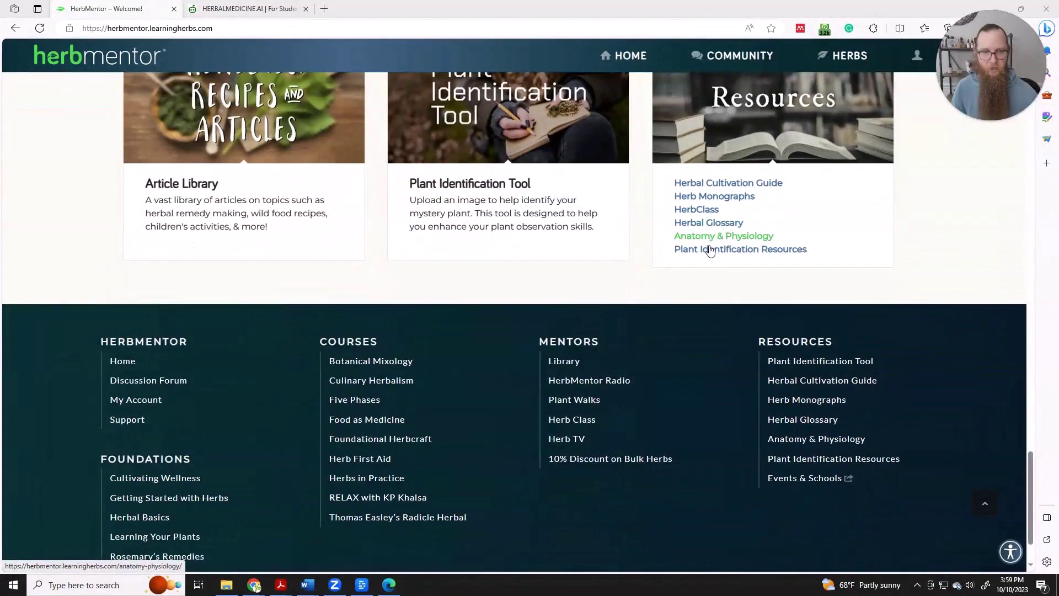
# - Open the Cardiovascular System, Part 1 article from Anatomy & Physiology and scroll to Blood Flow
pyautogui.click(816, 440)
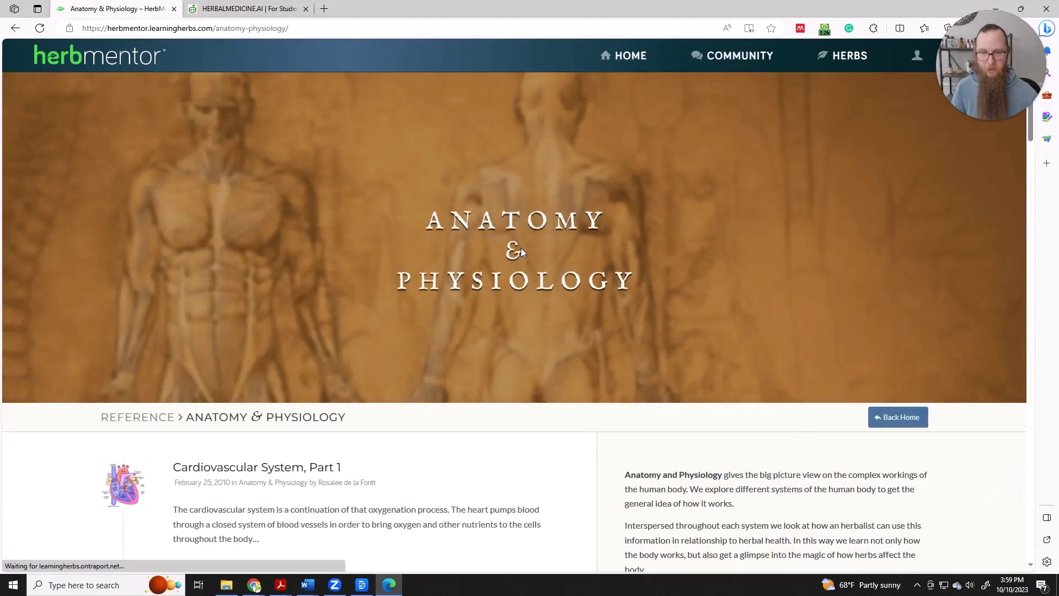
pyautogui.scroll(-4, 524, 251)
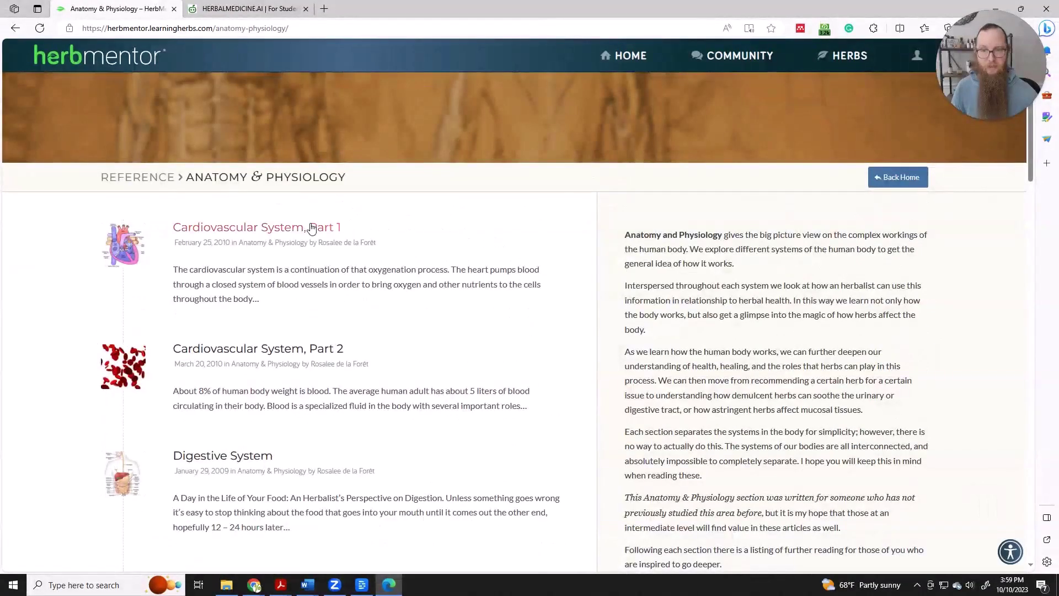
pyautogui.click(300, 228)
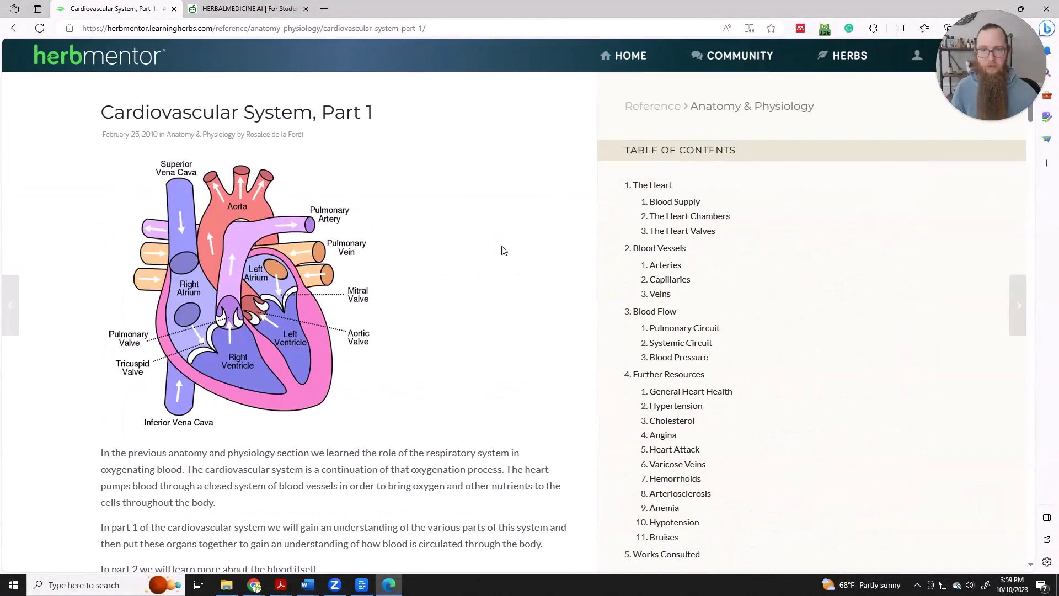
pyautogui.scroll(-4, 493, 213)
pyautogui.scroll(-7, 493, 213)
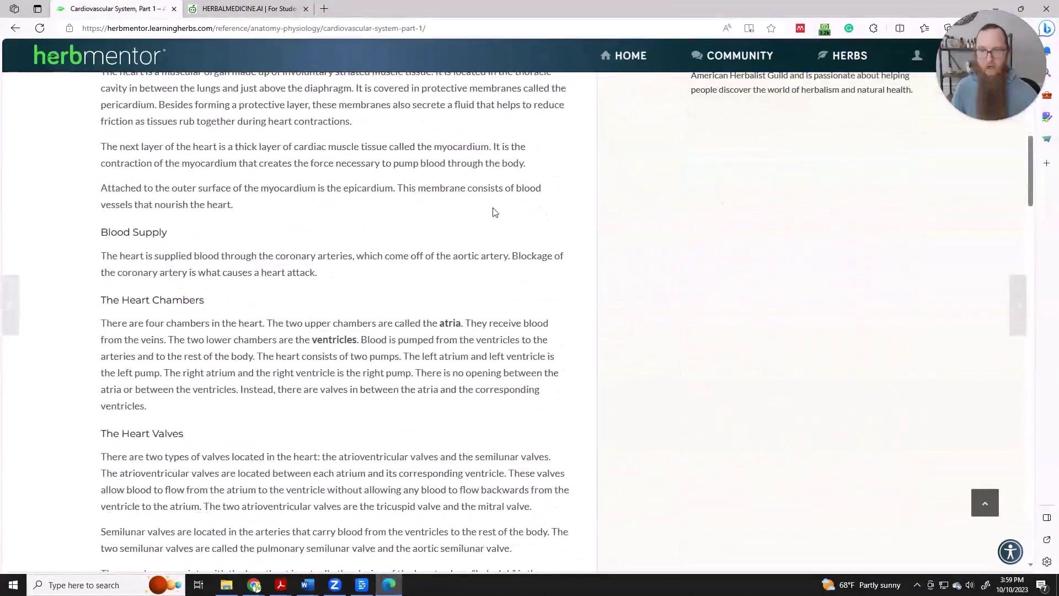
pyautogui.scroll(-1, 465, 204)
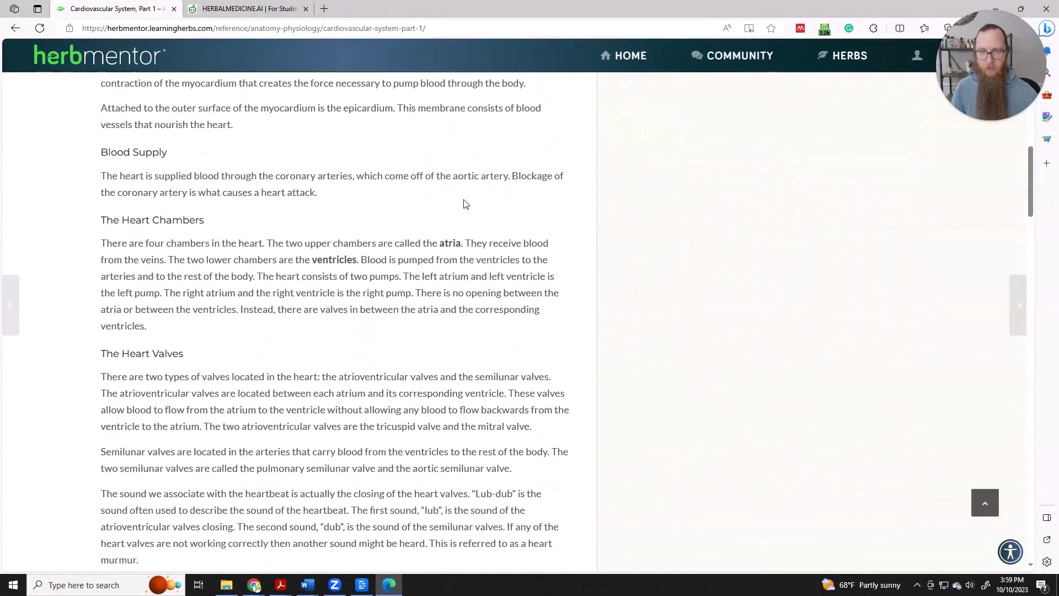
pyautogui.scroll(-1, 465, 204)
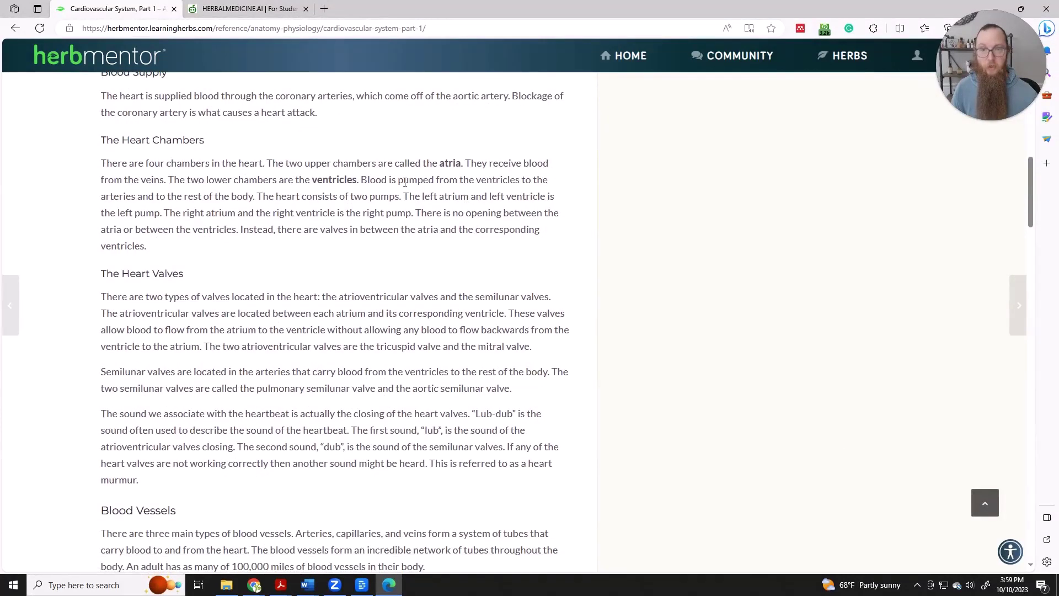
pyautogui.scroll(-4, 394, 180)
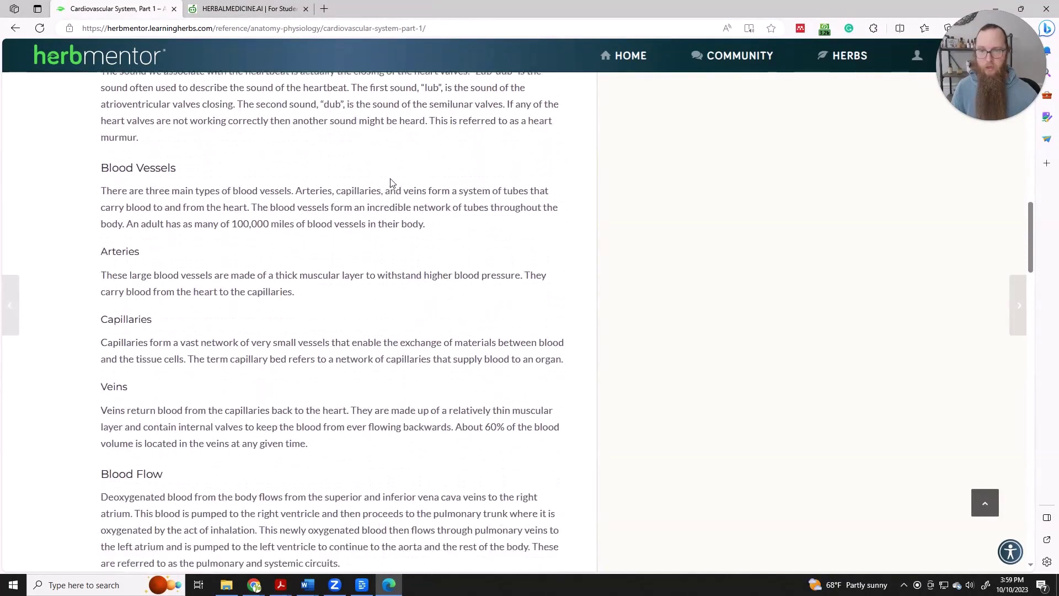
pyautogui.scroll(-4, 403, 184)
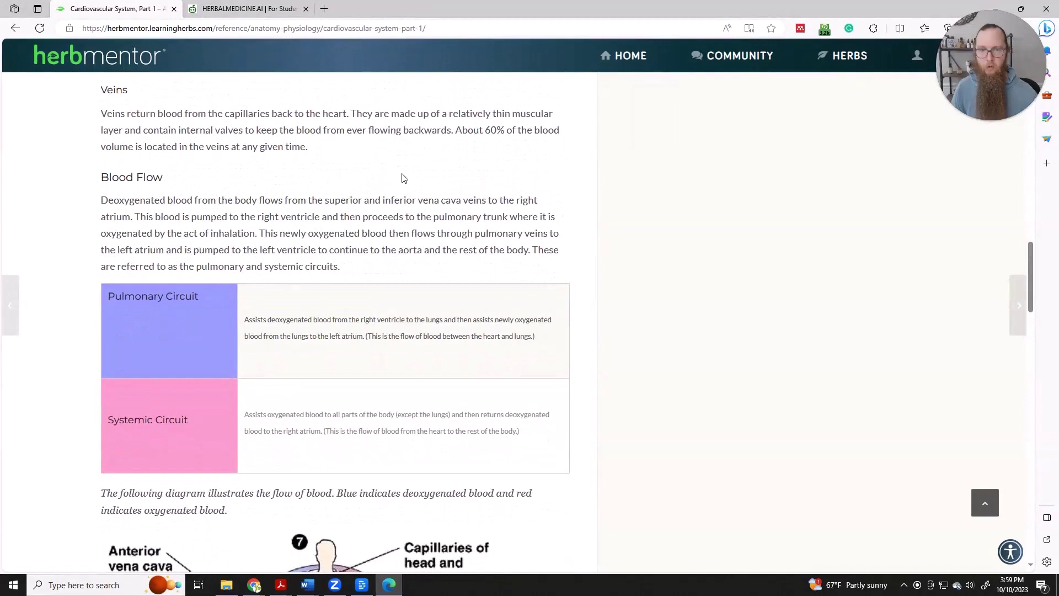
pyautogui.scroll(-1, 404, 177)
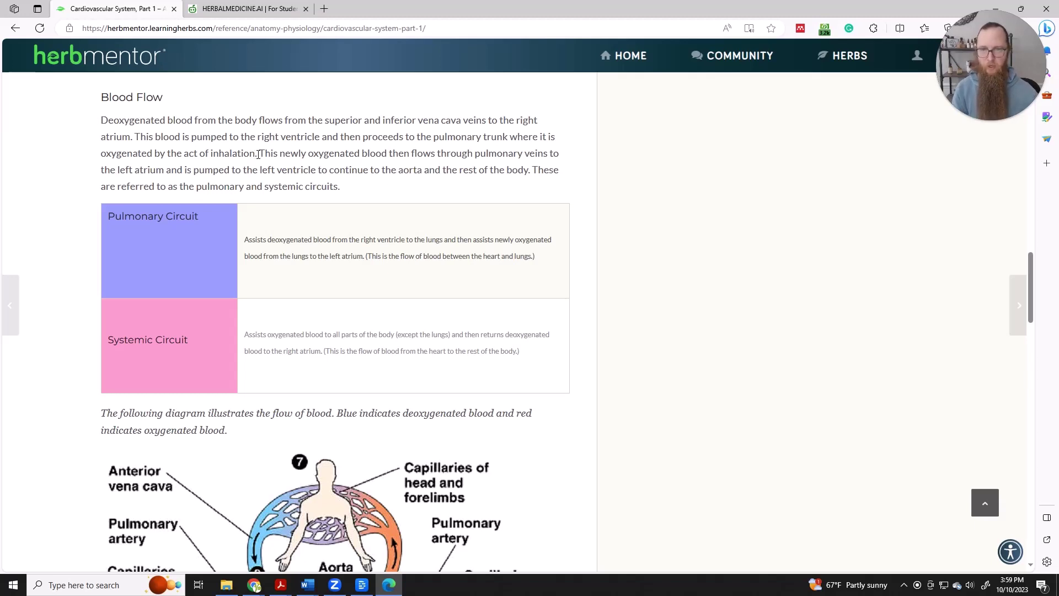
# - Copy the Blood Flow sentences about deoxygenated blood, then switch to the HerbalMedicine.ai tab
pyautogui.moveTo(258, 154); pyautogui.dragTo(95, 128)
pyautogui.hotkey('ctrl', 'c')
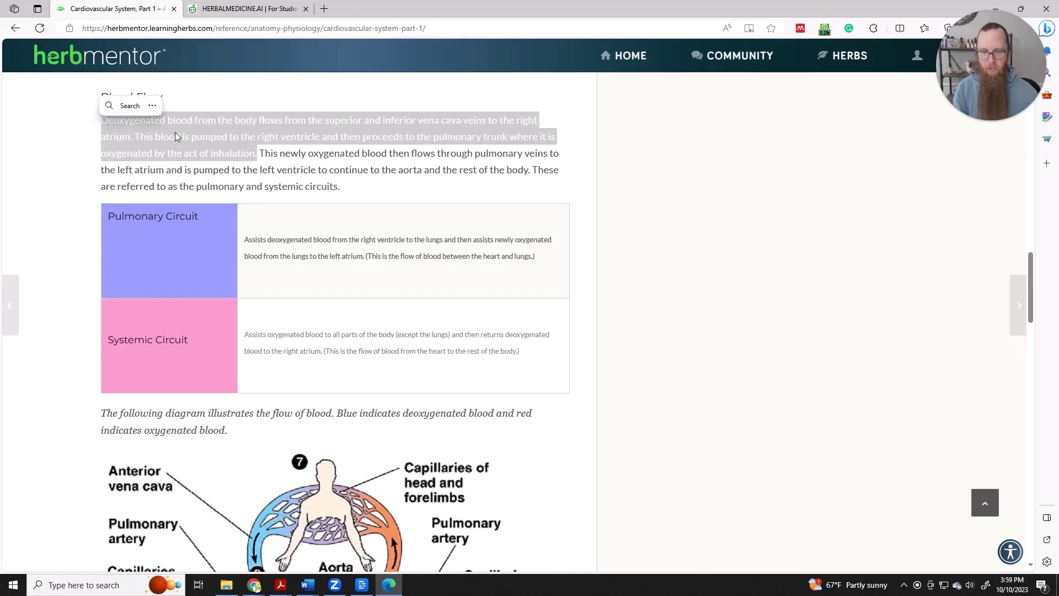
pyautogui.click(265, 150)
pyautogui.scroll(-10, 264, 150)
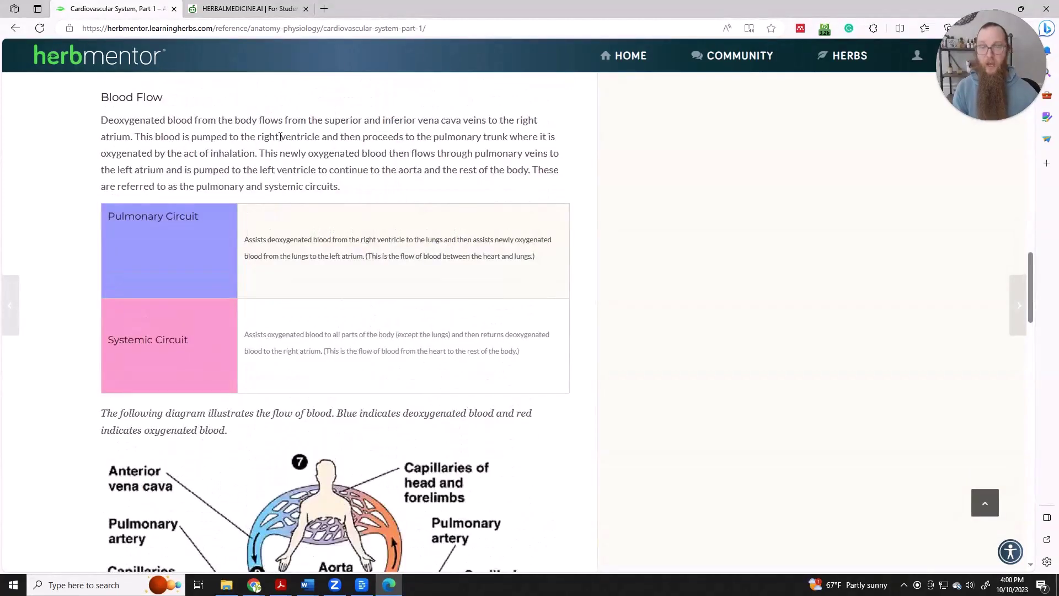
pyautogui.click(244, 9)
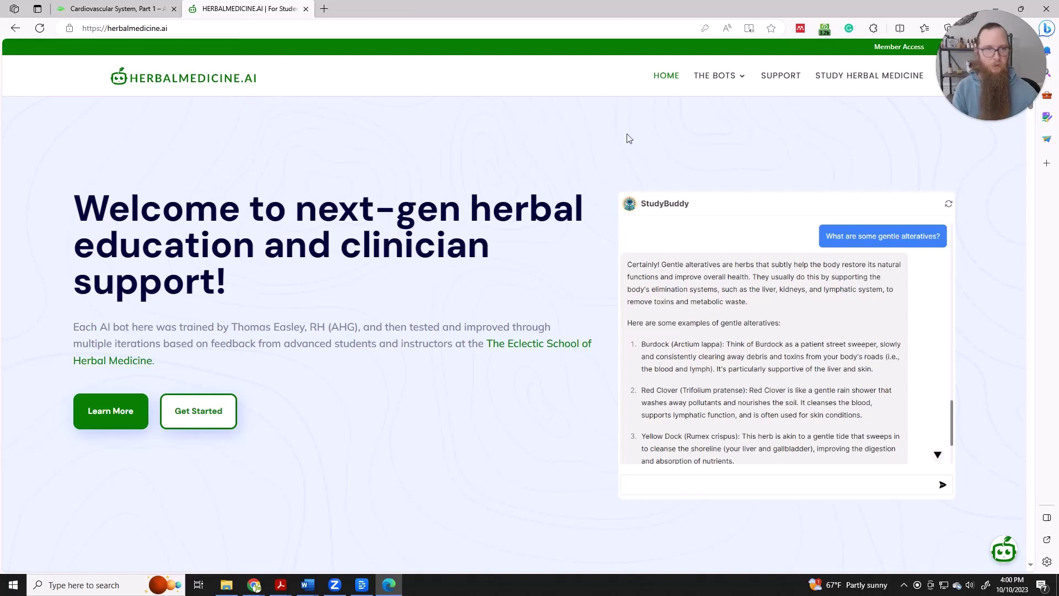
# - Open the Buddy bot from THE BOTS menu and reset its StudyBuddy chat to a fresh conversation
pyautogui.moveTo(740, 79)
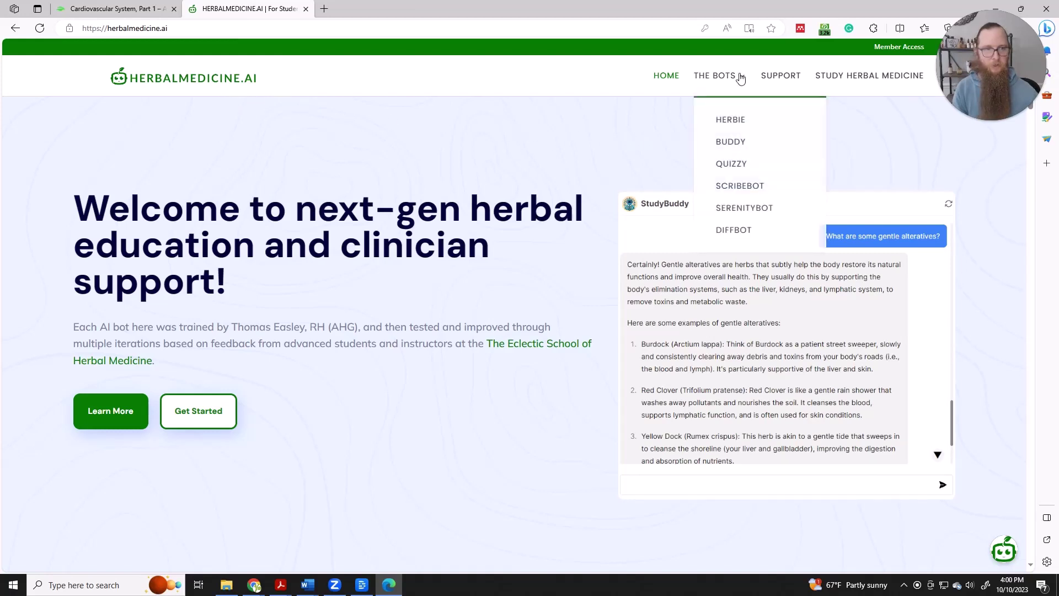
pyautogui.click(731, 143)
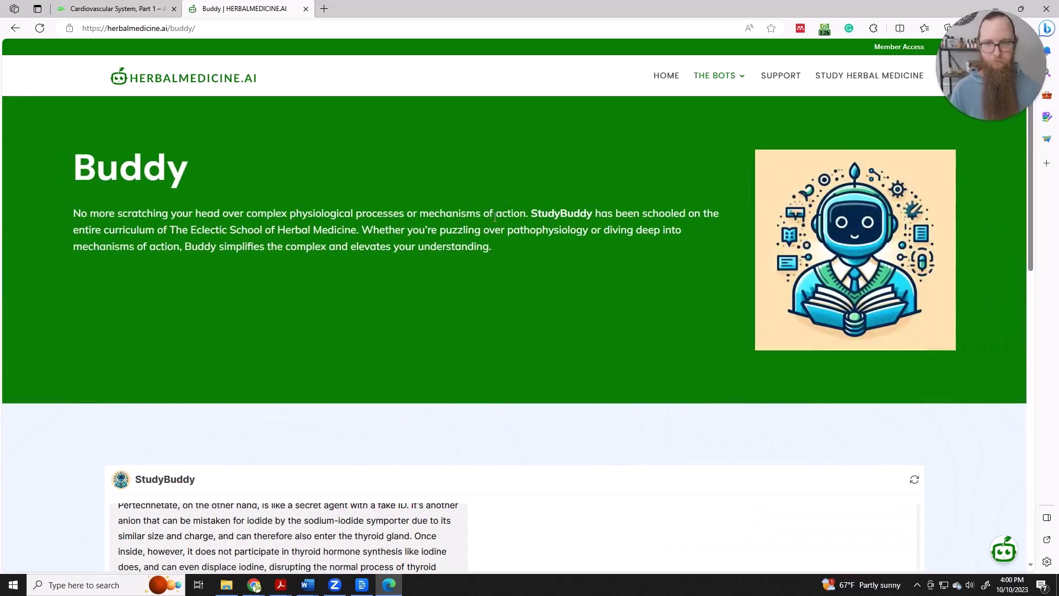
pyautogui.click(915, 479)
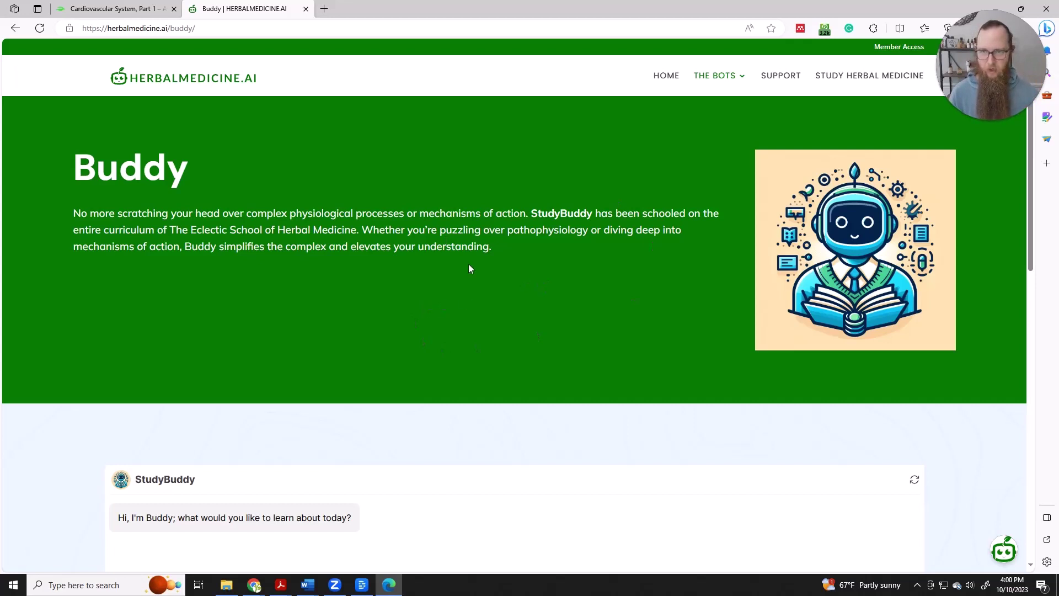
pyautogui.scroll(-7, 468, 269)
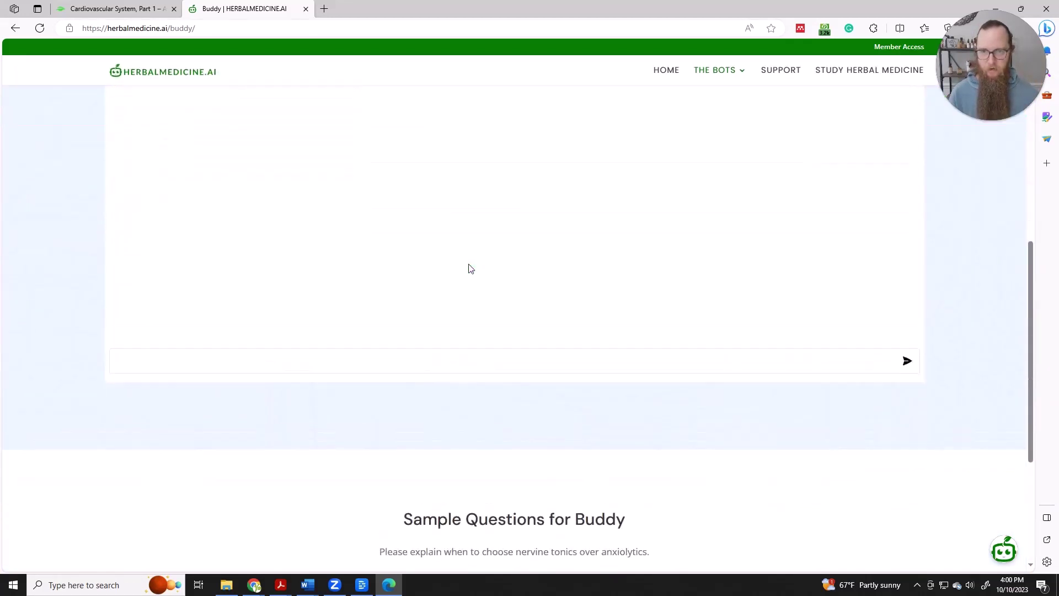
# - Ask Buddy 'tell me more about' followed by the pasted Blood Flow sentences
pyautogui.write('tell me moure about')
pyautogui.press('BackSpace')
pyautogui.press('BackSpace')
pyautogui.press('BackSpace')
pyautogui.press('BackSpace')
pyautogui.press('BackSpace')
pyautogui.press('BackSpace')
pyautogui.press('BackSpace')
pyautogui.press('BackSpace')
pyautogui.write('re about')
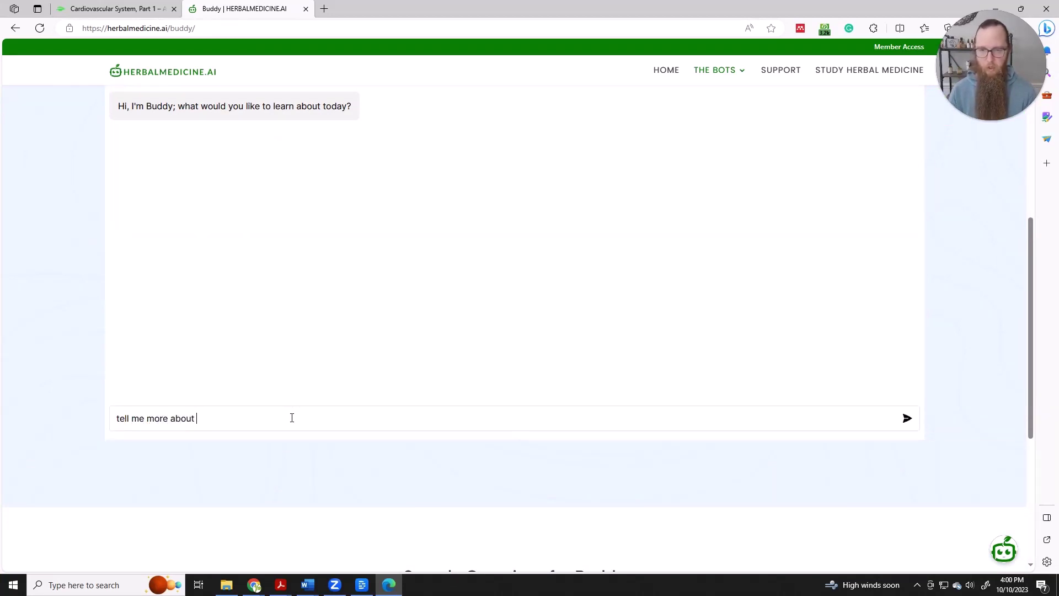
pyautogui.hotkey('ctrl', 'v')
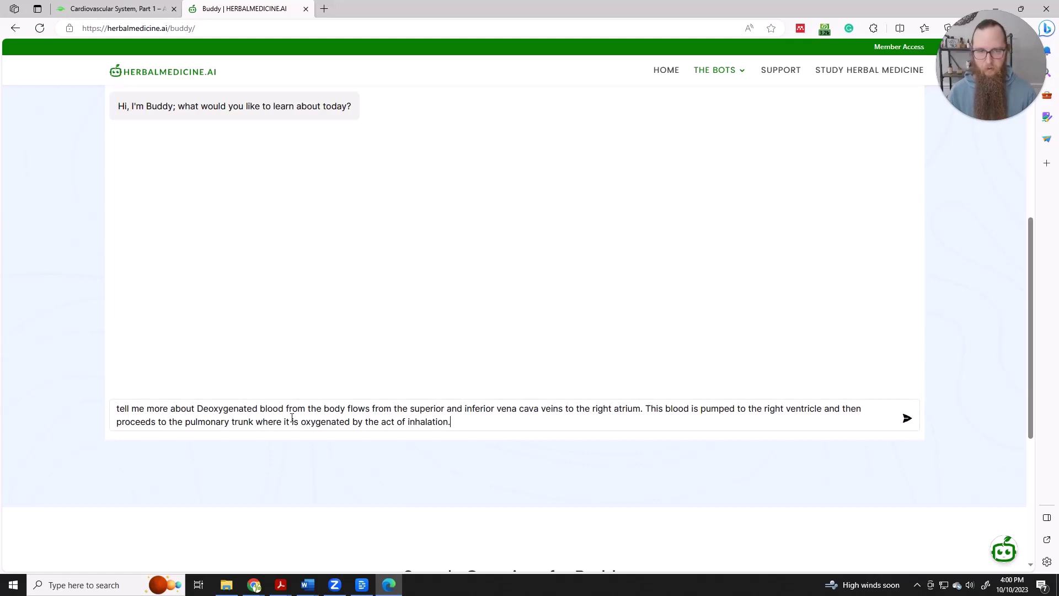
pyautogui.press('Return')
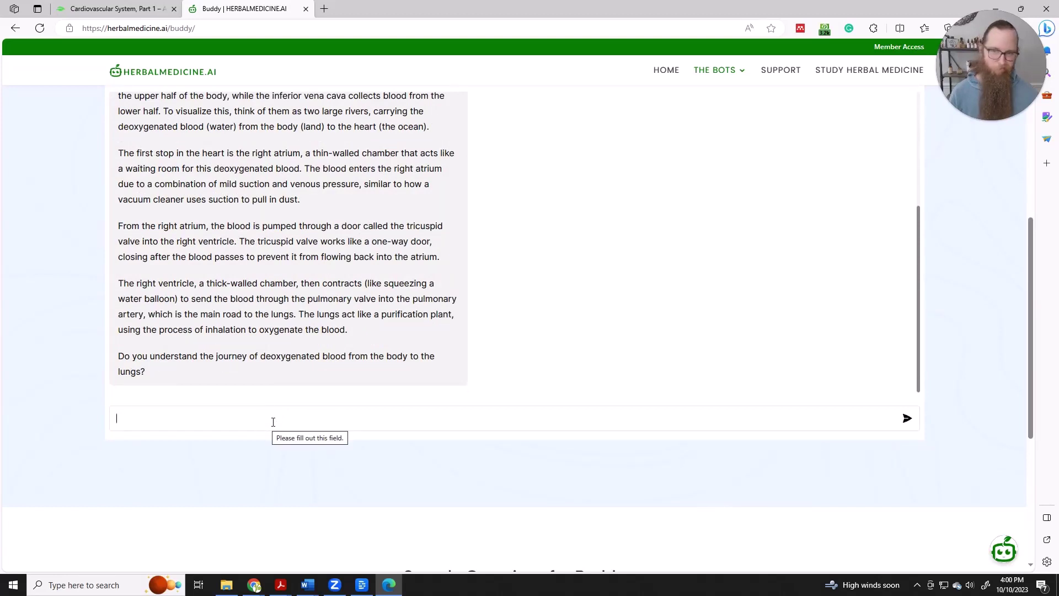
# - Ask Buddy to 'explain it like I'm 5', then 'explain it like I have a phd'
pyautogui.write("explain it like I'm 5")
pyautogui.press('Return')
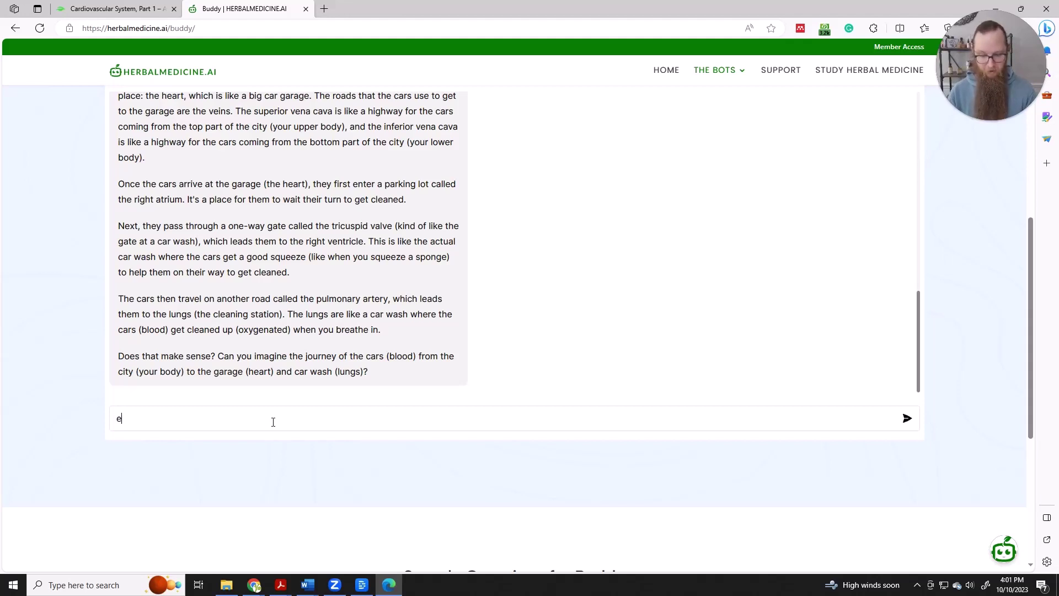
pyautogui.write('xplain it like I have a phd')
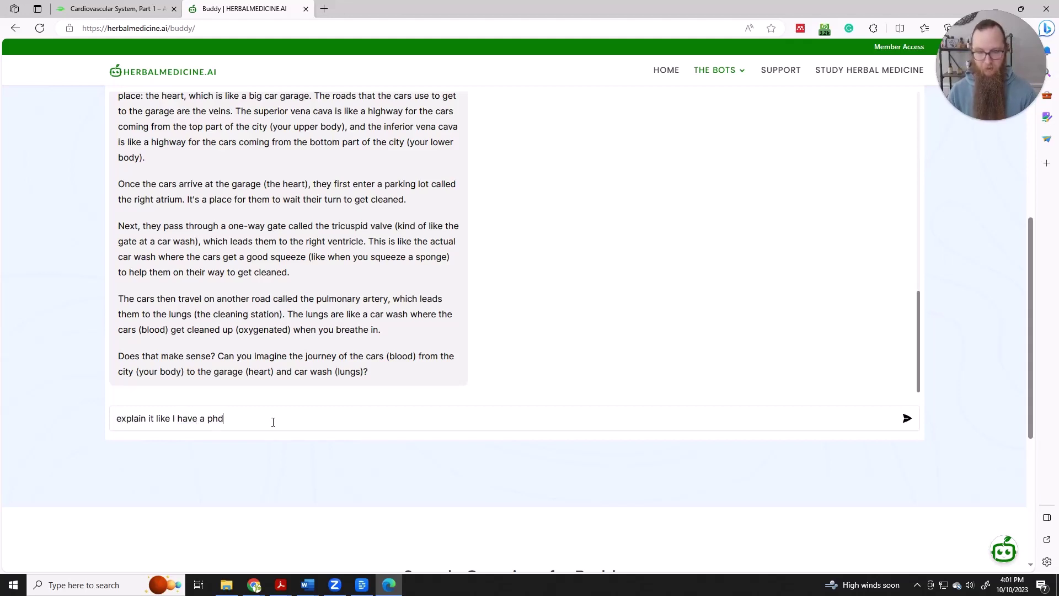
pyautogui.press('Return')
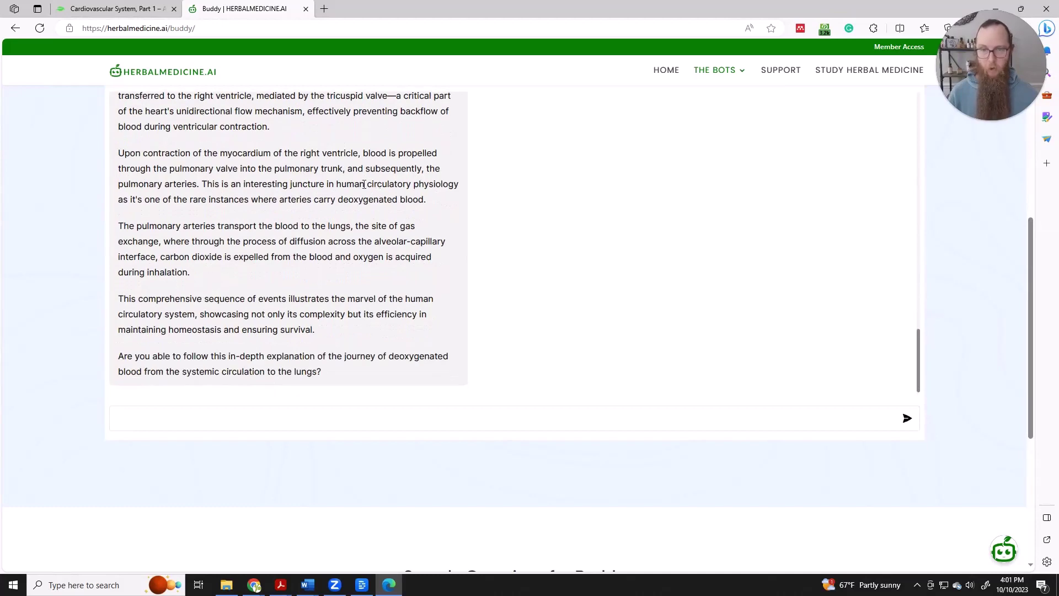
# - Go back to the HerbMentor welcome page and open the Foundational Herbcraft course's Damp & Dry video
pyautogui.scroll(3, 358, 215)
pyautogui.scroll(-3, 339, 244)
pyautogui.click(110, 8)
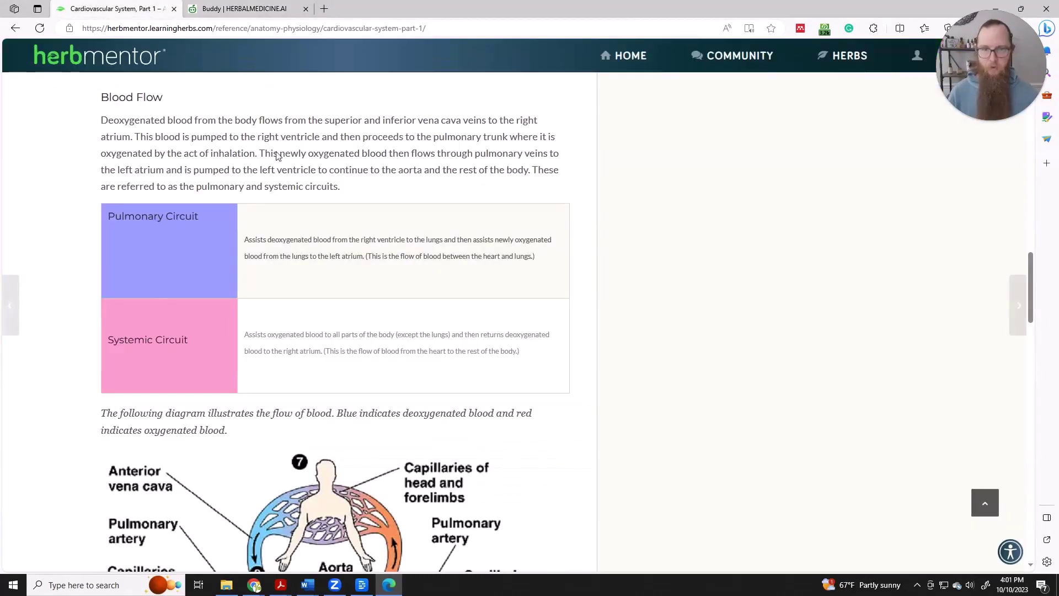
pyautogui.scroll(-10, 151, 113)
pyautogui.scroll(-2, 151, 112)
pyautogui.click(16, 28)
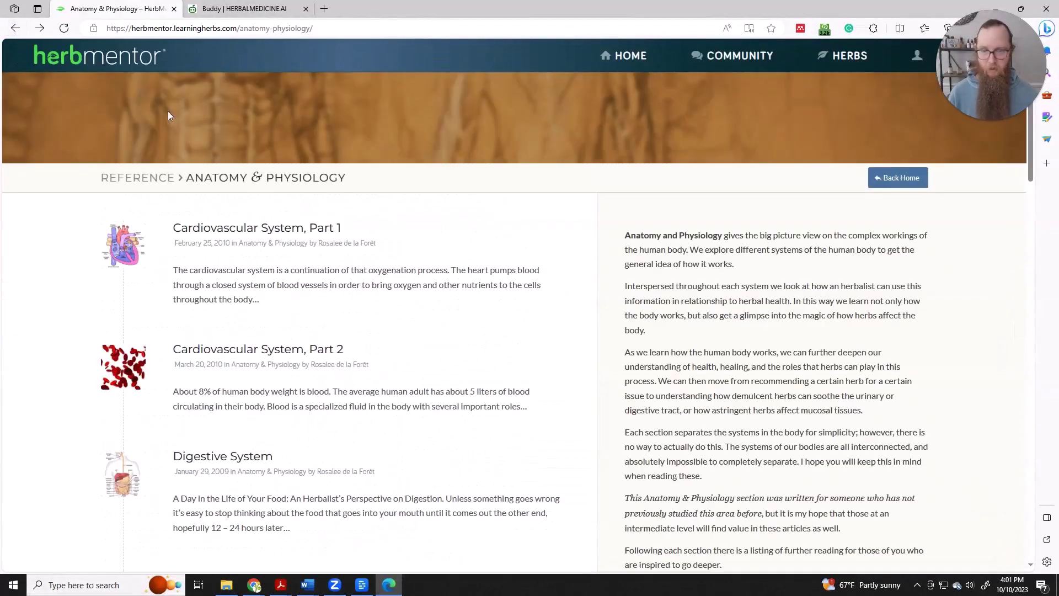
pyautogui.click(15, 28)
pyautogui.scroll(15, 510, 322)
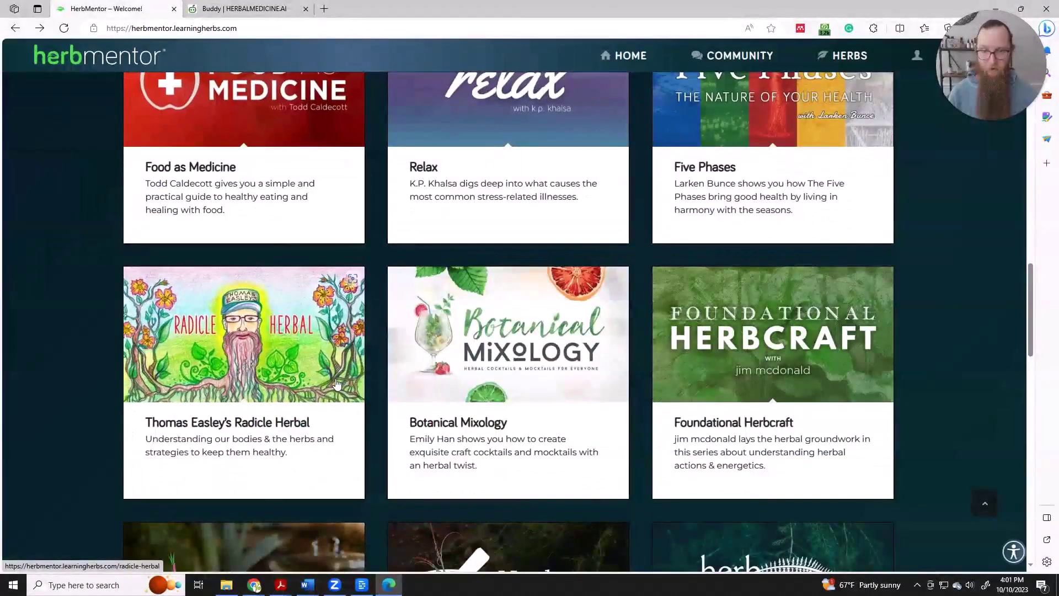
pyautogui.scroll(-1, 372, 310)
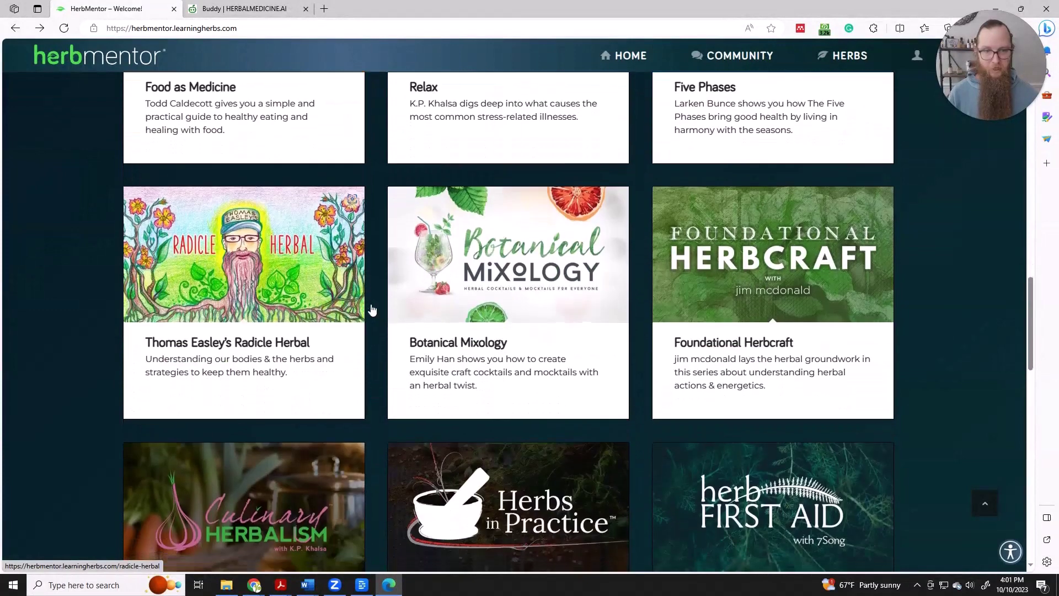
pyautogui.click(767, 365)
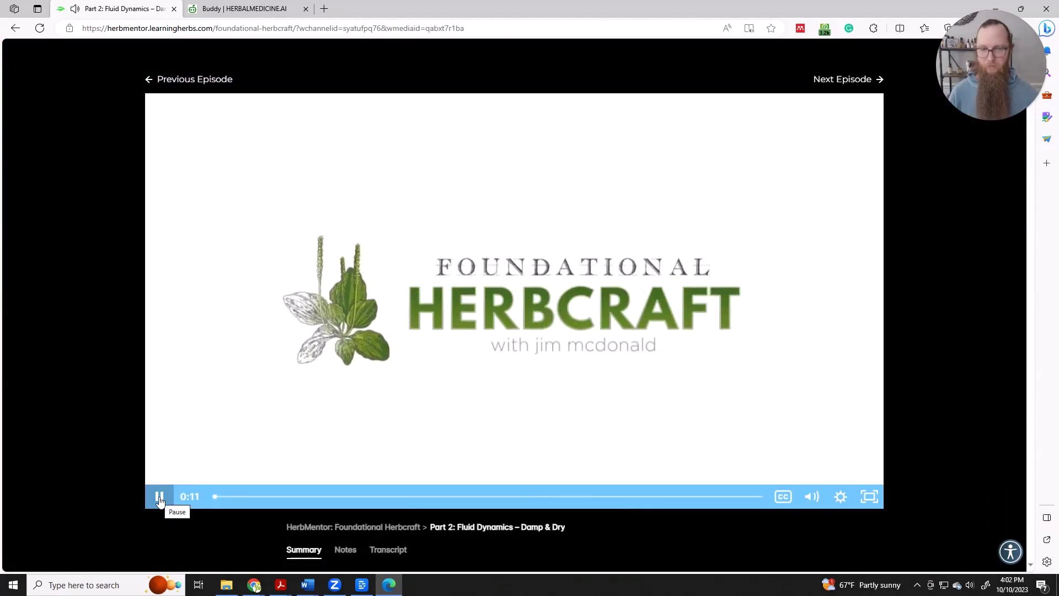
# - Pause the Damp & Dry video at 0:11 and scroll down to its Summary and Notes
pyautogui.click(159, 499)
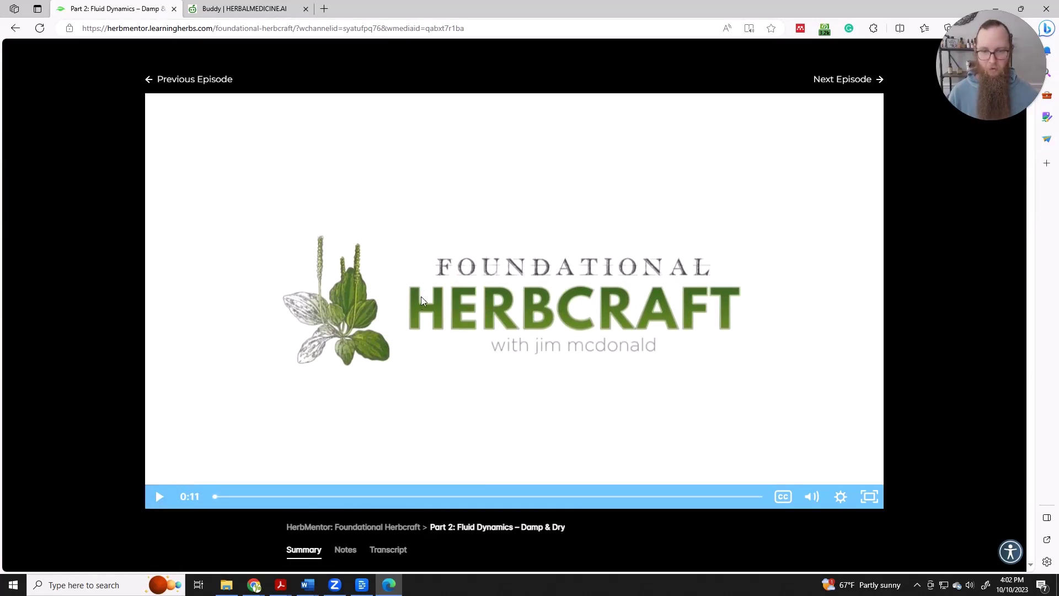
pyautogui.scroll(-2, 441, 300)
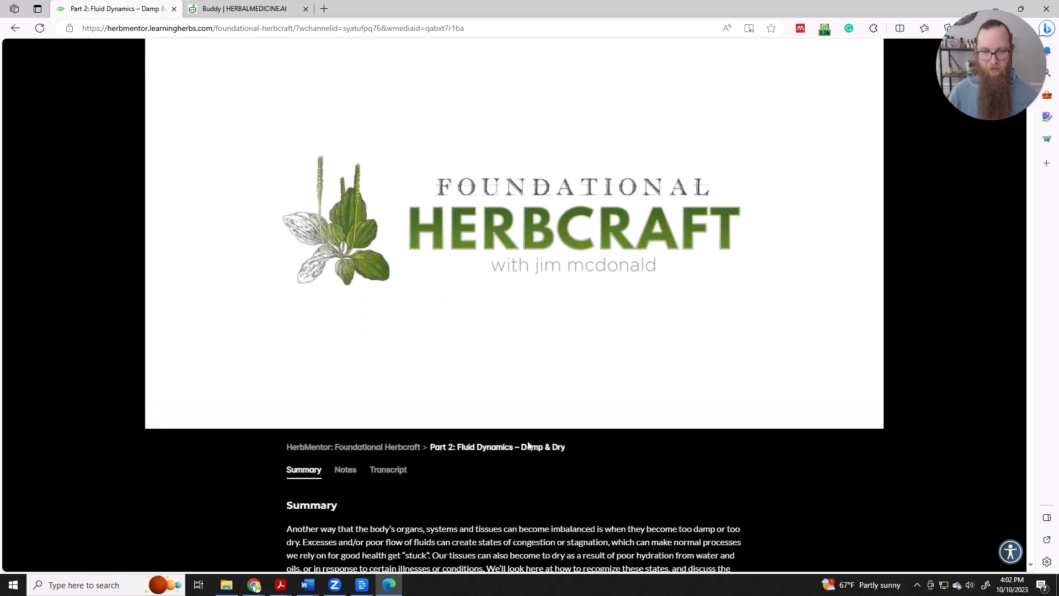
pyautogui.scroll(-2, 549, 442)
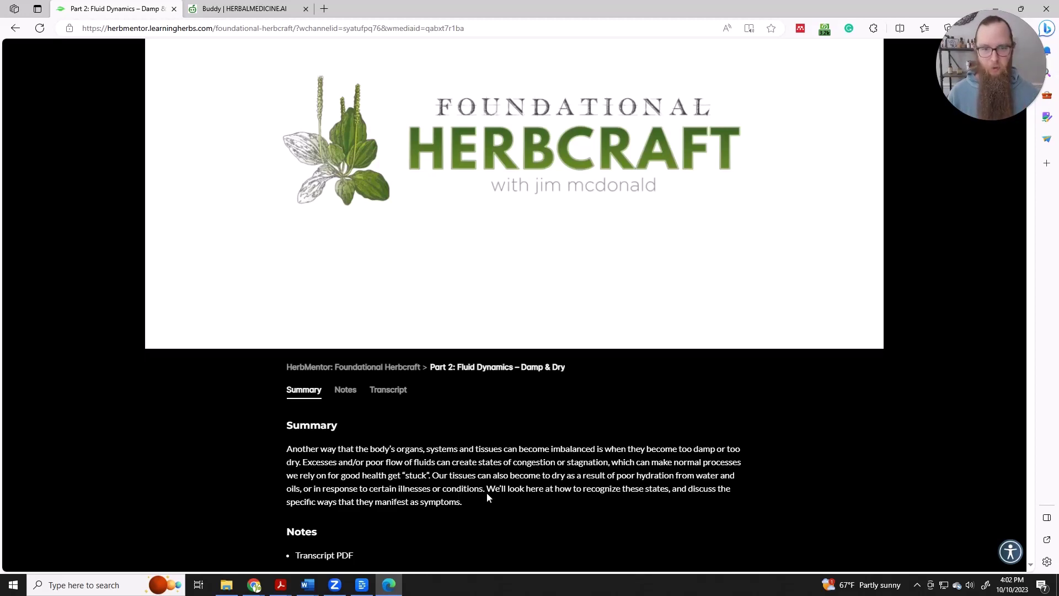
# - Ask Buddy to 'explain damp and dry in western herbal energetics'
pyautogui.click(250, 9)
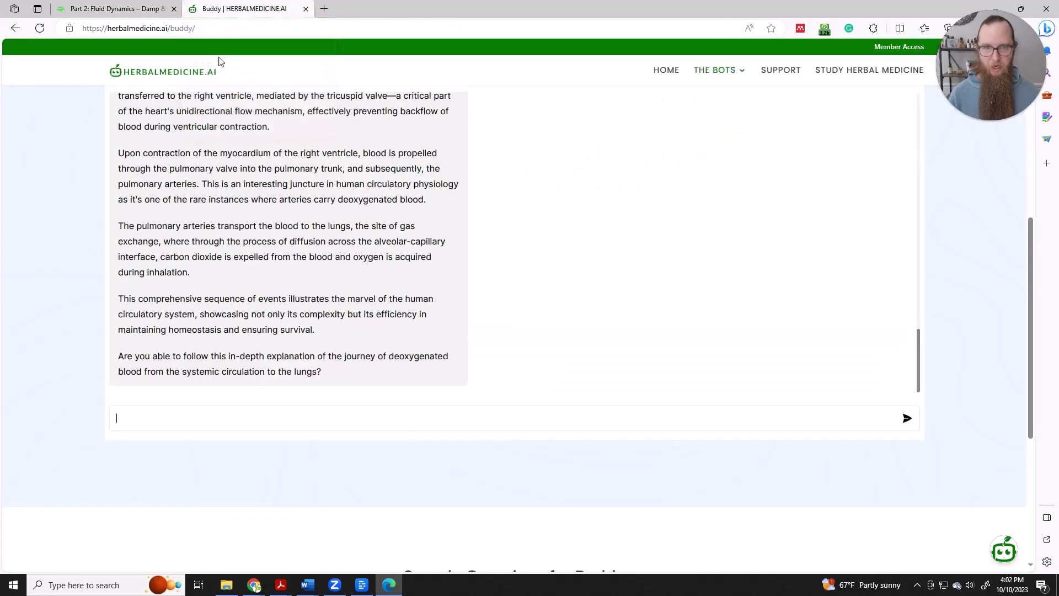
pyautogui.click(412, 420)
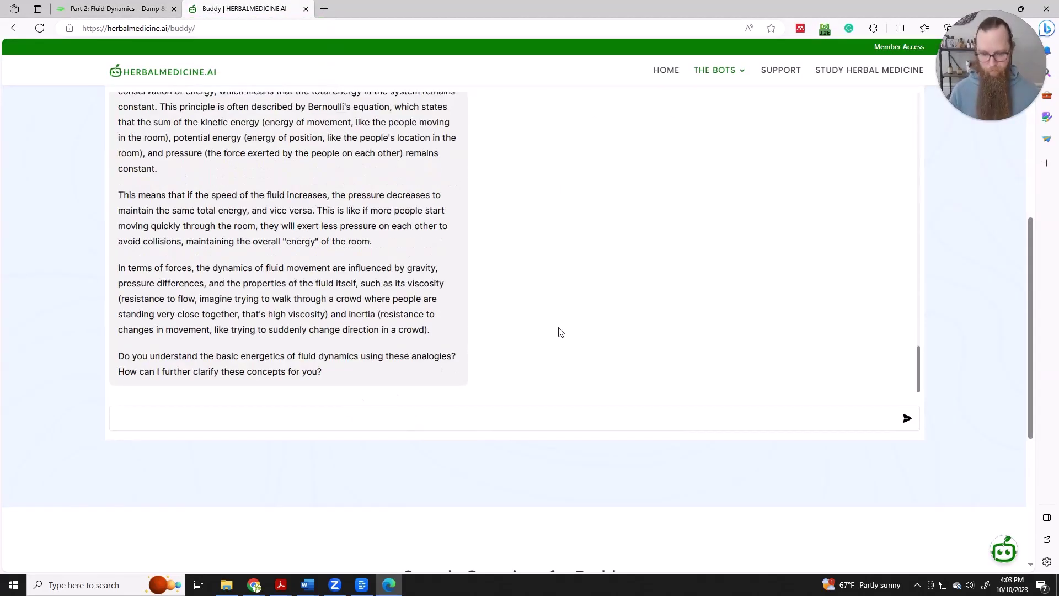
pyautogui.write('explain ')
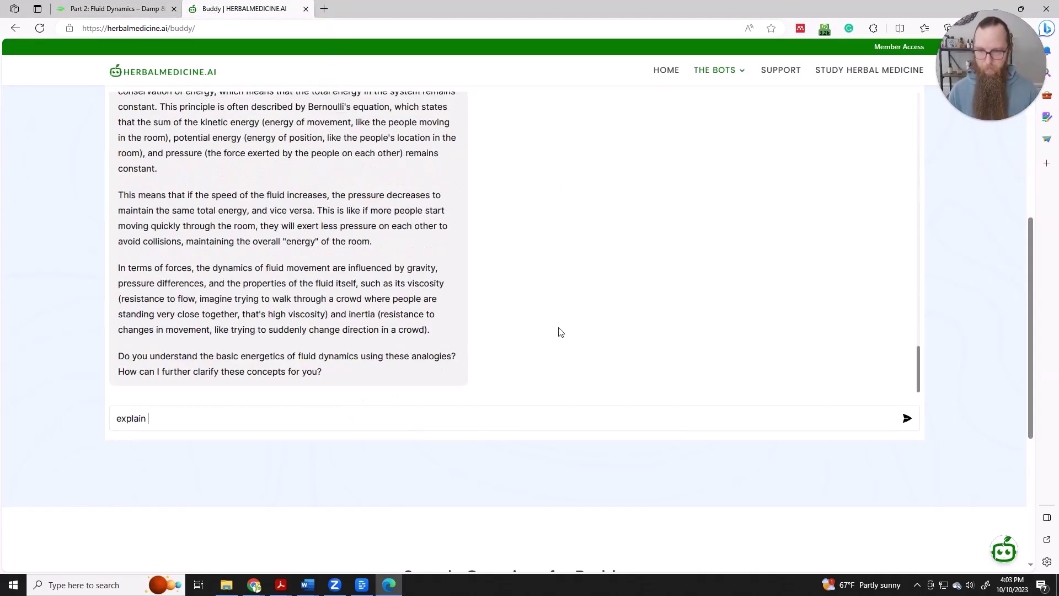
pyautogui.write('damp ')
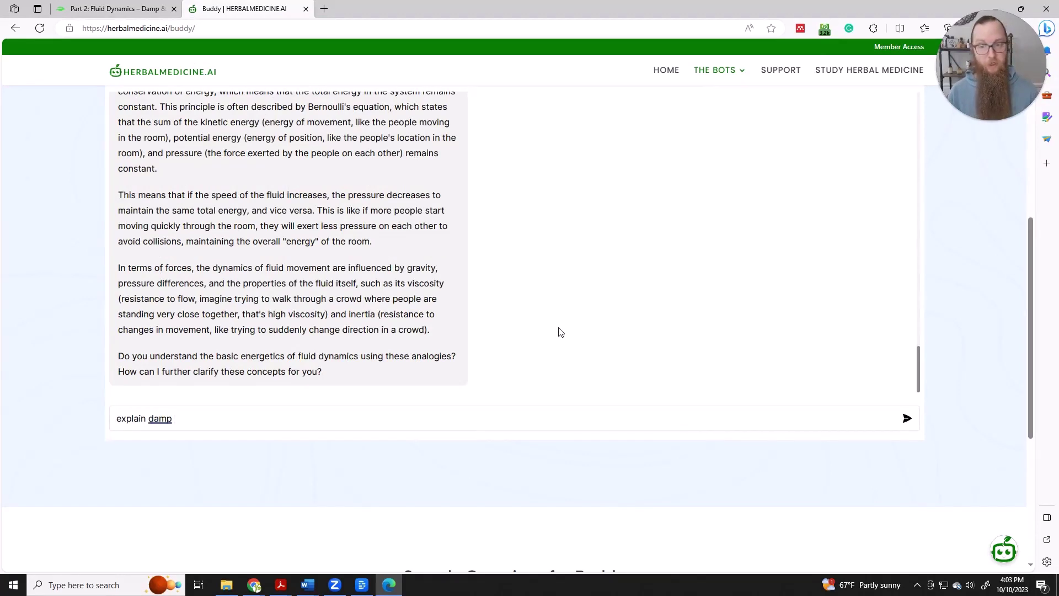
pyautogui.write('and dry')
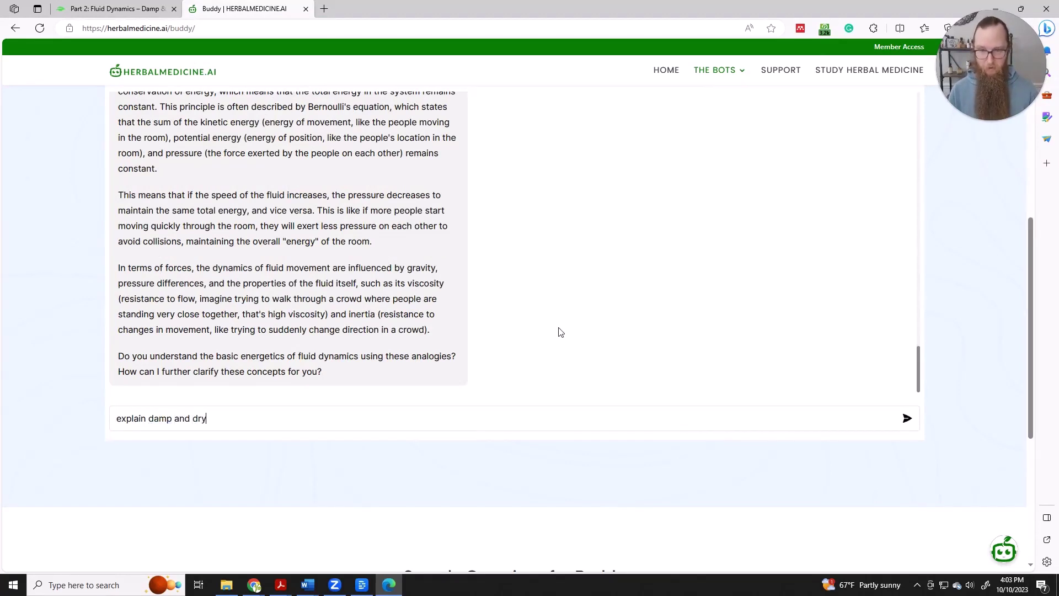
pyautogui.write(' in western herbal energetics')
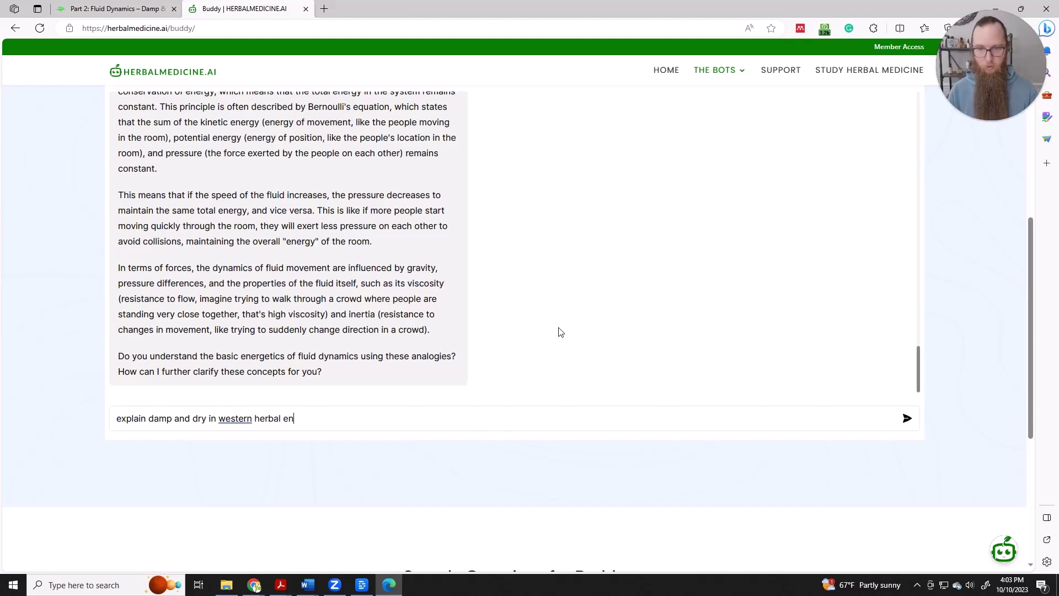
pyautogui.press('Return')
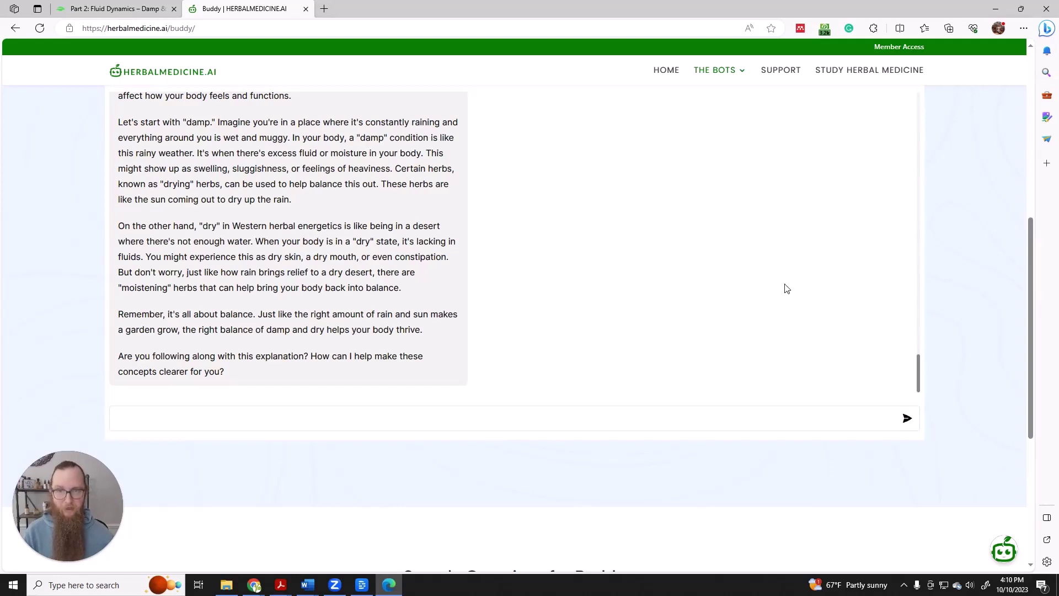
pyautogui.click(120, 10)
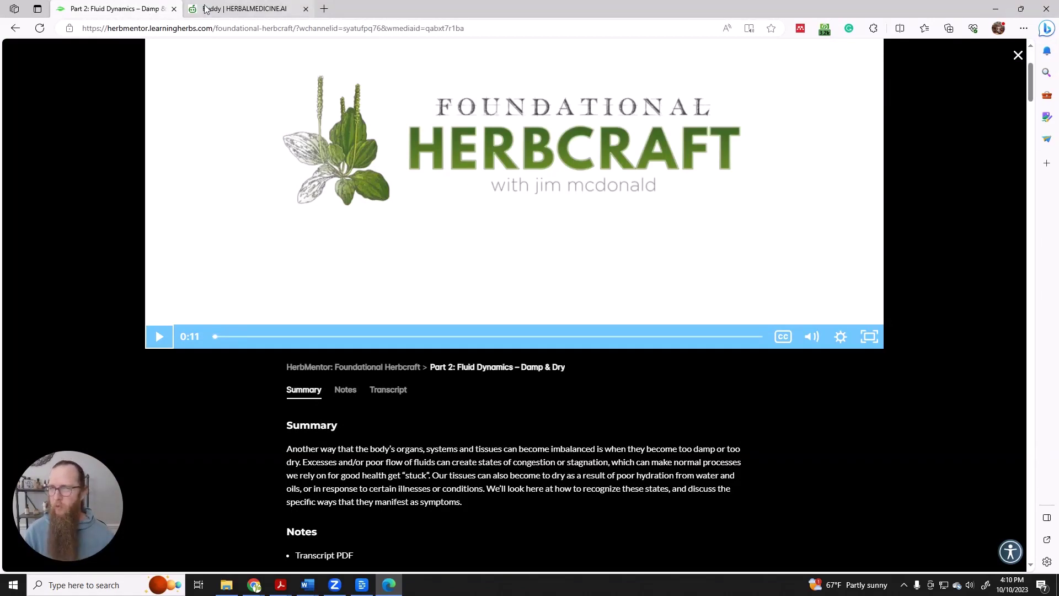
pyautogui.moveTo(248, 11)
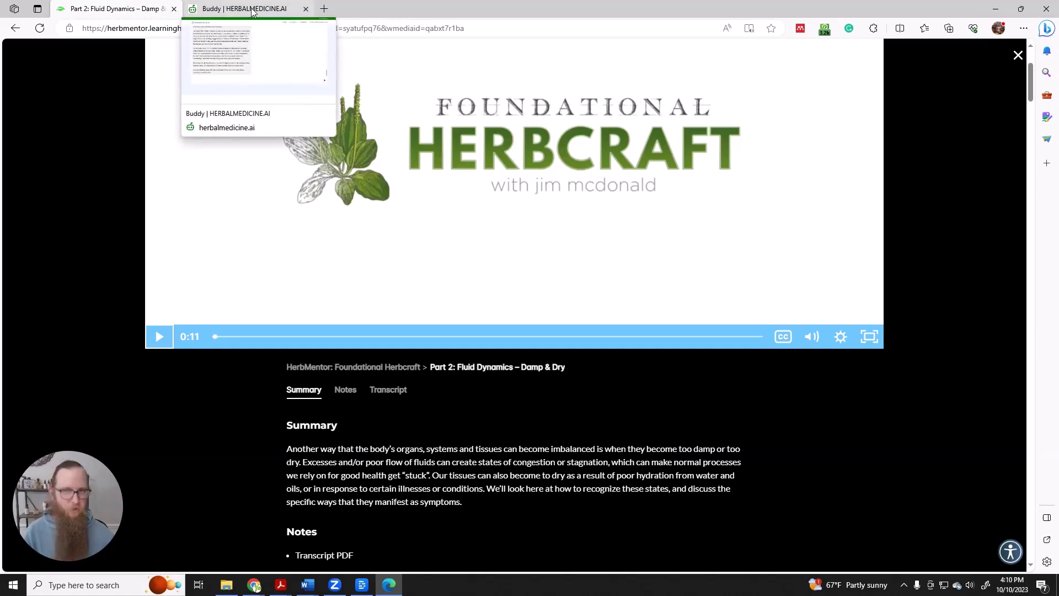
pyautogui.click(252, 11)
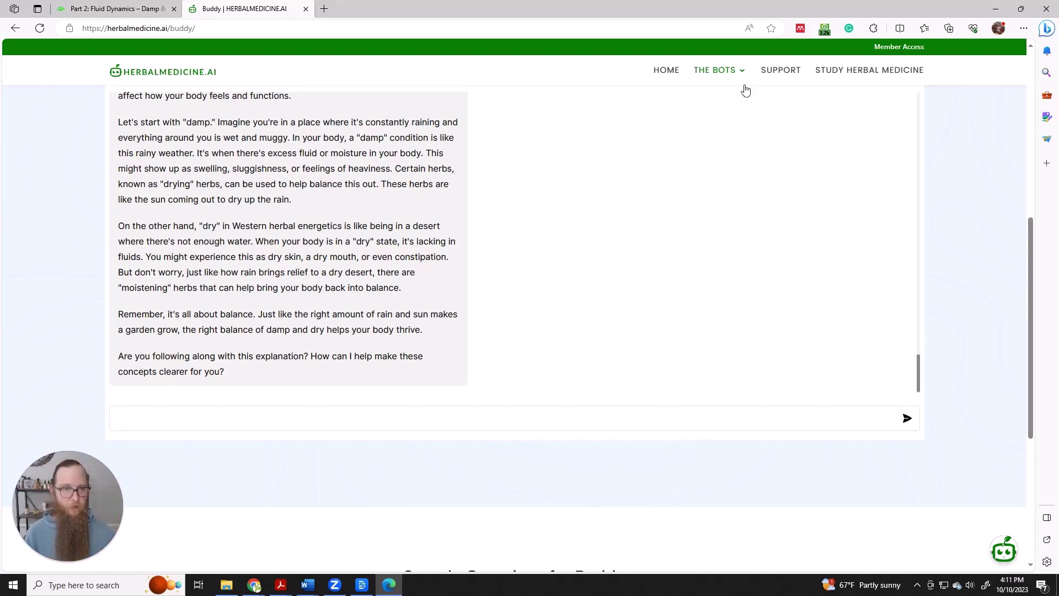
# - Open the Quizzy bot from THE BOTS menu and reset its chat to a fresh conversation
pyautogui.moveTo(738, 74)
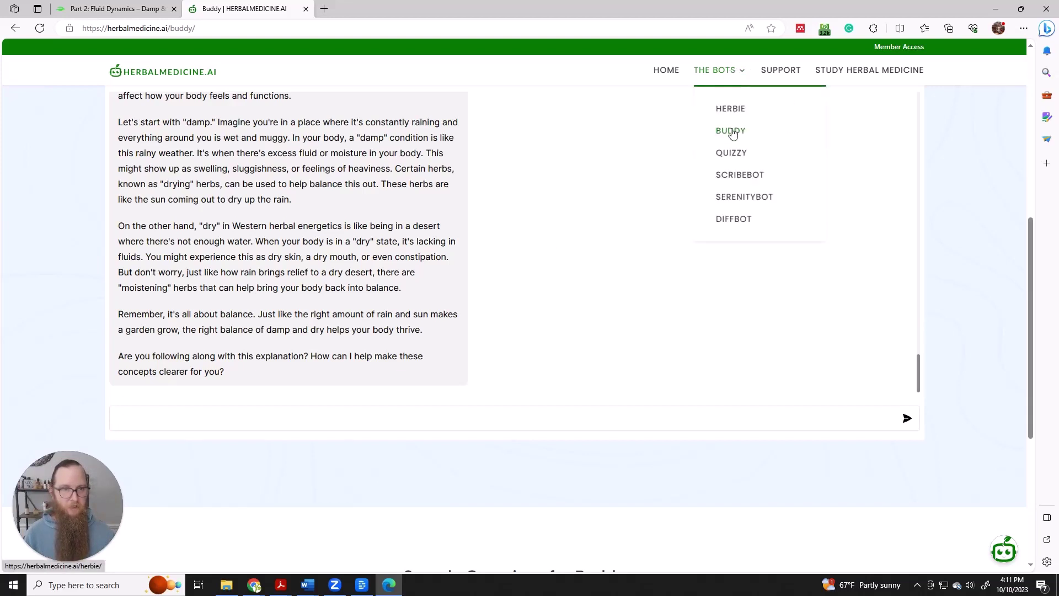
pyautogui.click(733, 155)
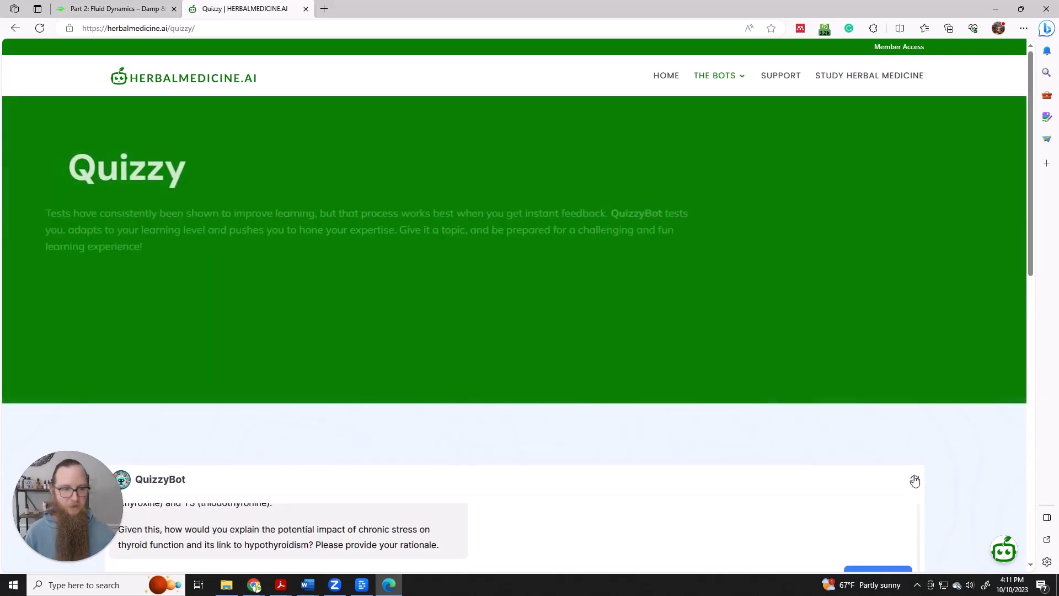
pyautogui.click(915, 481)
pyautogui.scroll(-5, 804, 305)
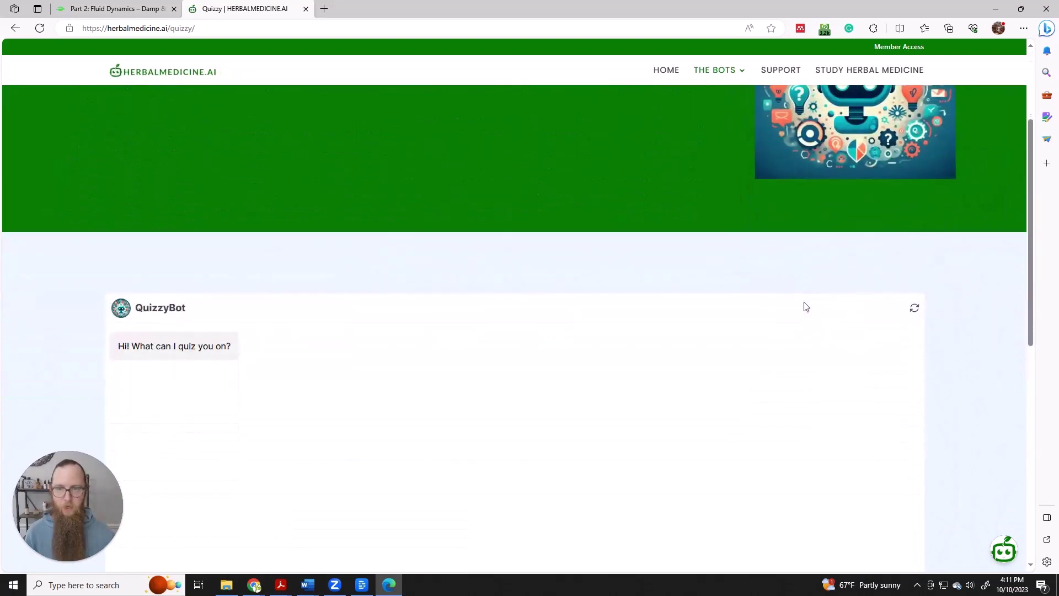
pyautogui.scroll(-2, 804, 307)
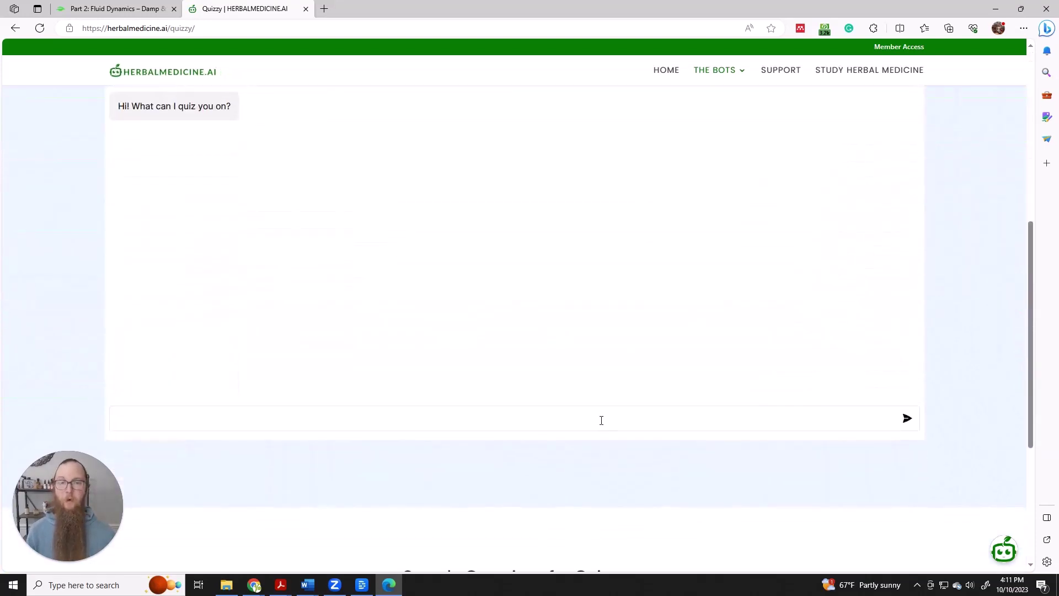
# - Glance back at the Damp & Dry lesson page, then return to the Quizzy chat
pyautogui.click(125, 9)
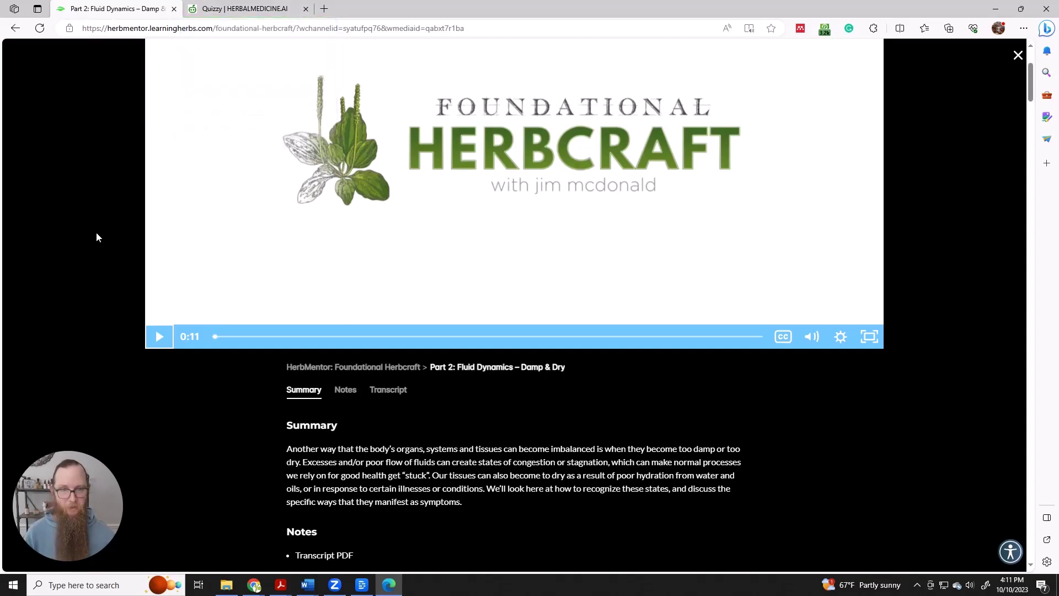
pyautogui.scroll(2, 83, 232)
pyautogui.scroll(2, 83, 232)
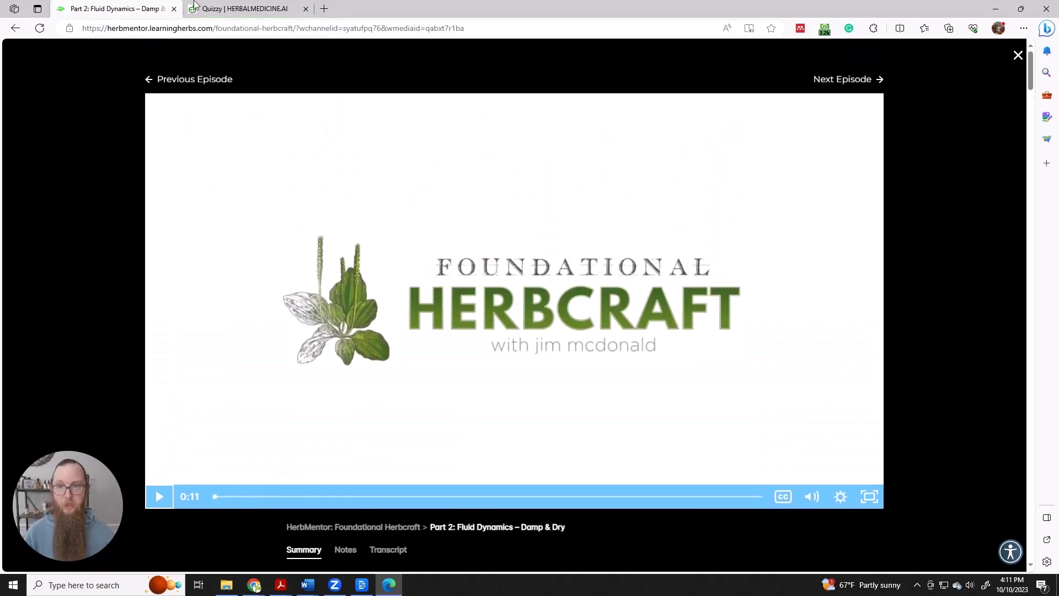
pyautogui.click(241, 11)
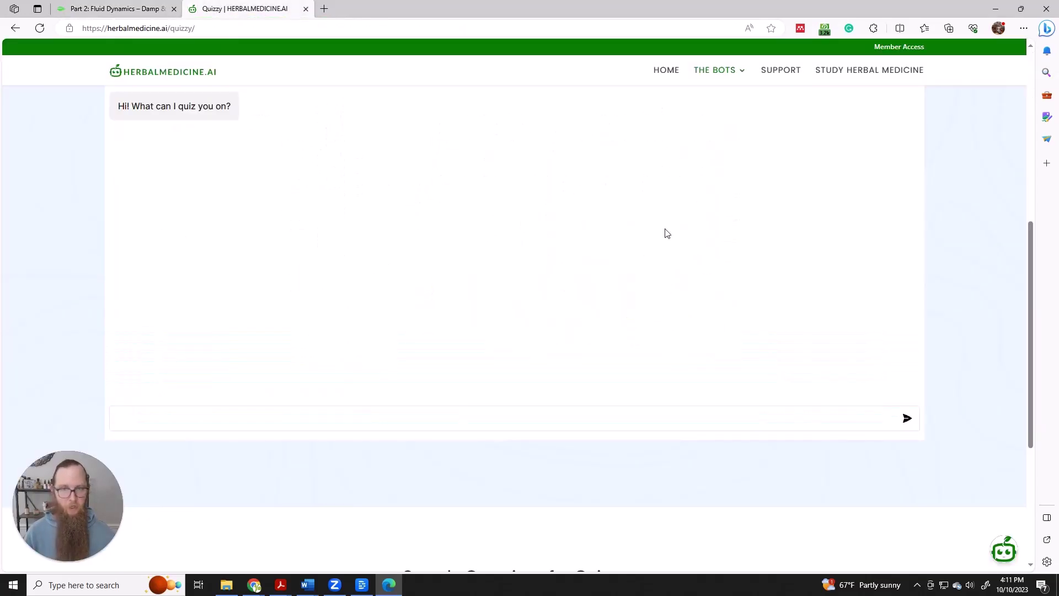
# - Ask QuizzyBot to 'quiz me on the energetics of damp and dry'
pyautogui.click(332, 421)
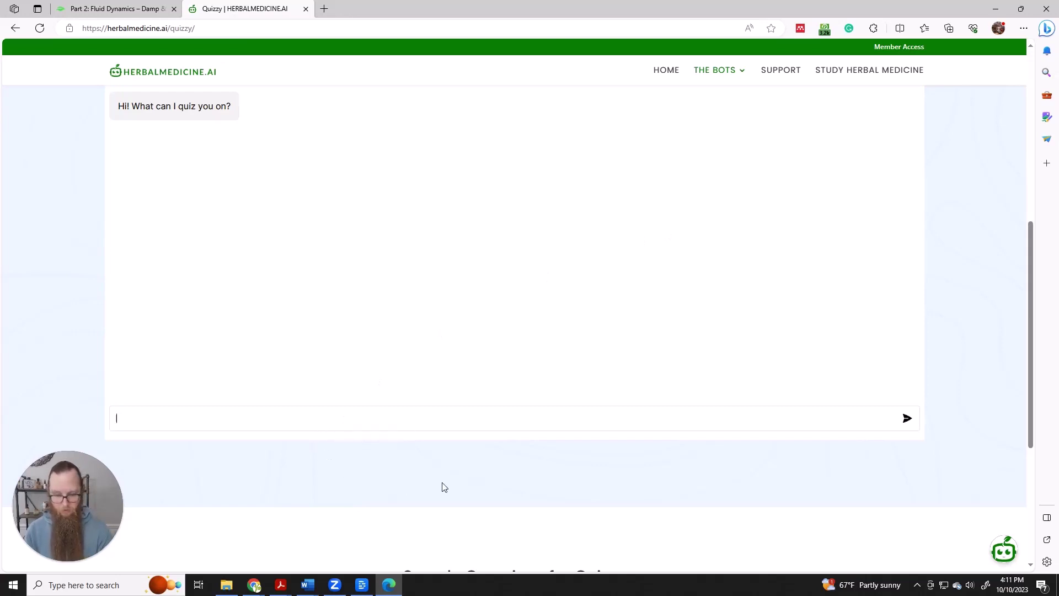
pyautogui.write('quiz me on')
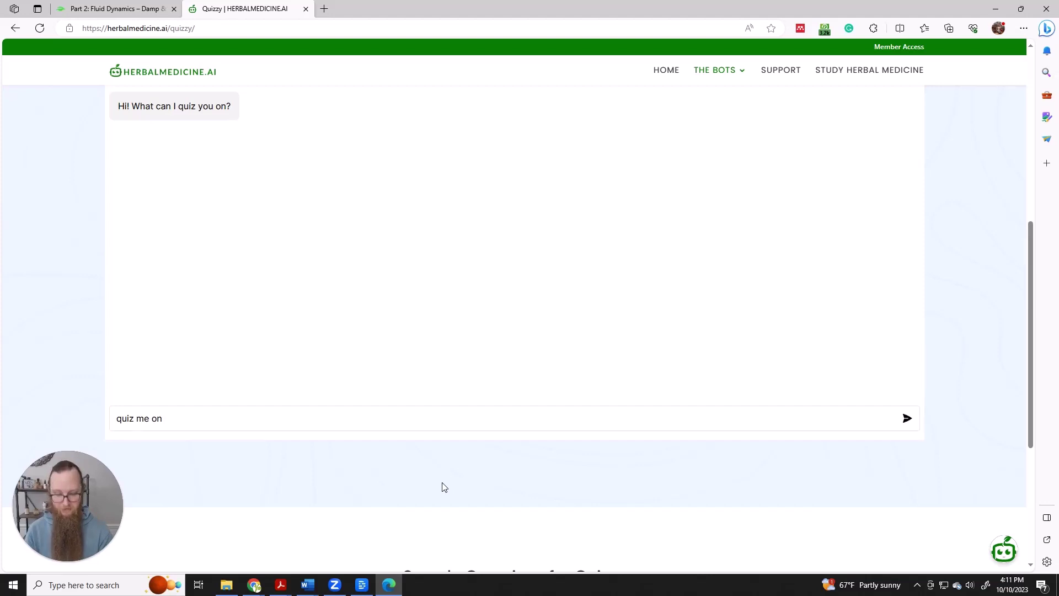
pyautogui.write('the ')
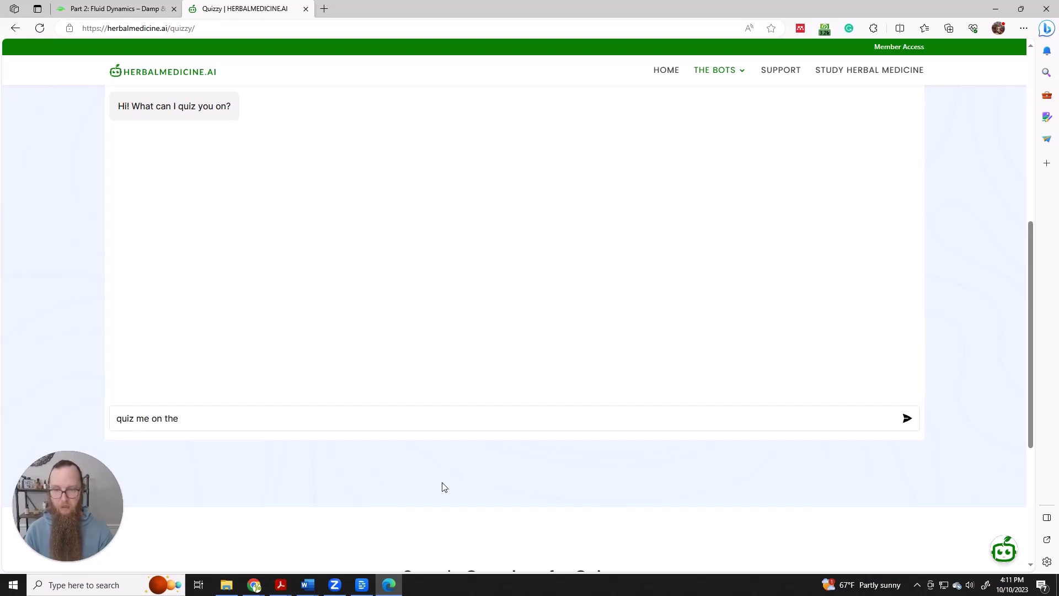
pyautogui.write('energet')
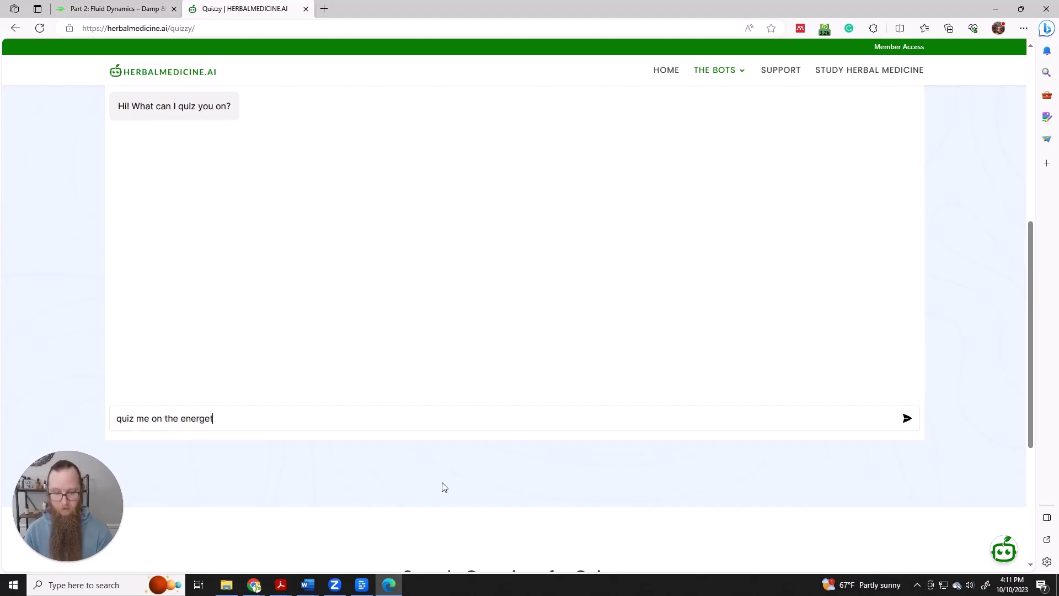
pyautogui.write('ics of damp a')
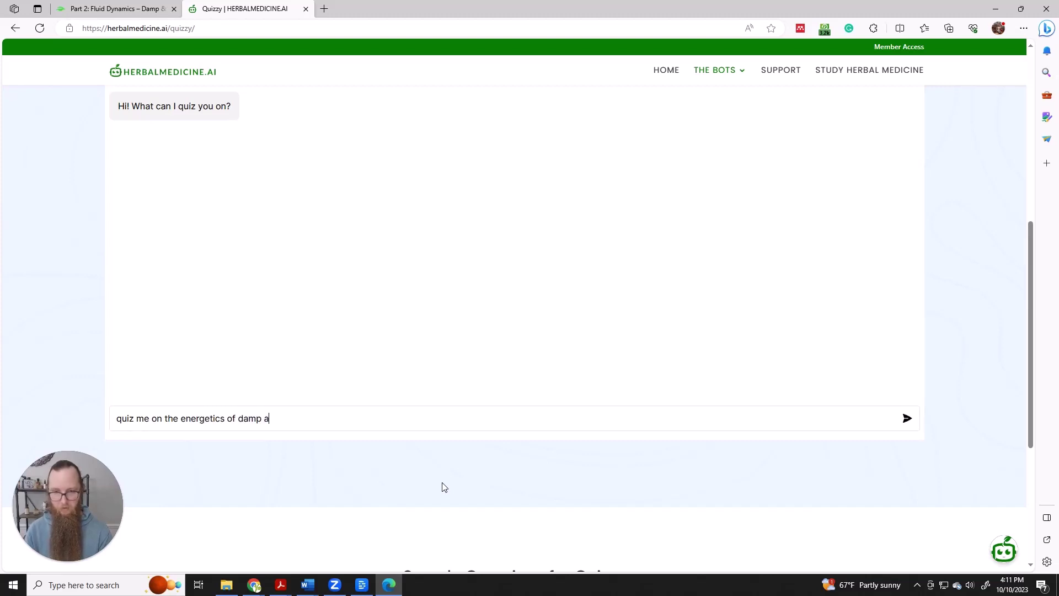
pyautogui.write('nd dry')
pyautogui.press('Return')
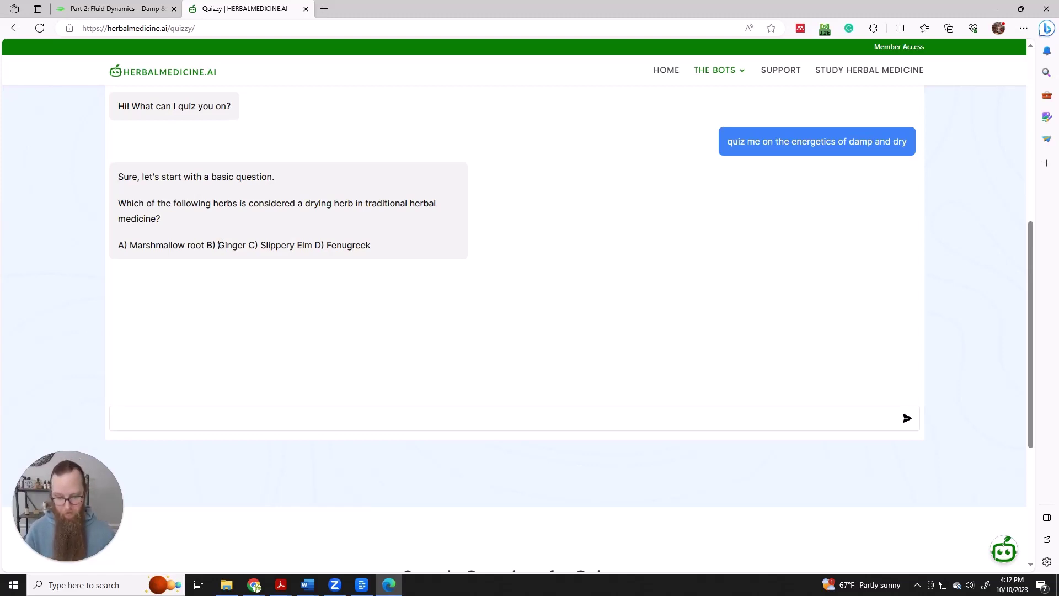
# - Answer 'b' to the drying-herb question, then reply that people with dryness should avoid herbs that worsen it
pyautogui.write('b')
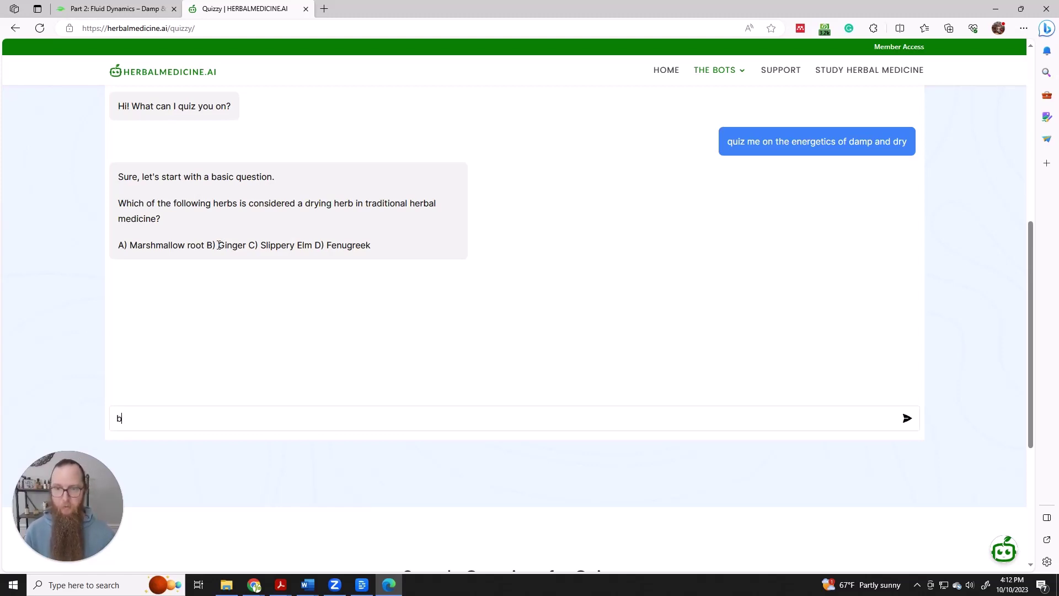
pyautogui.click(907, 419)
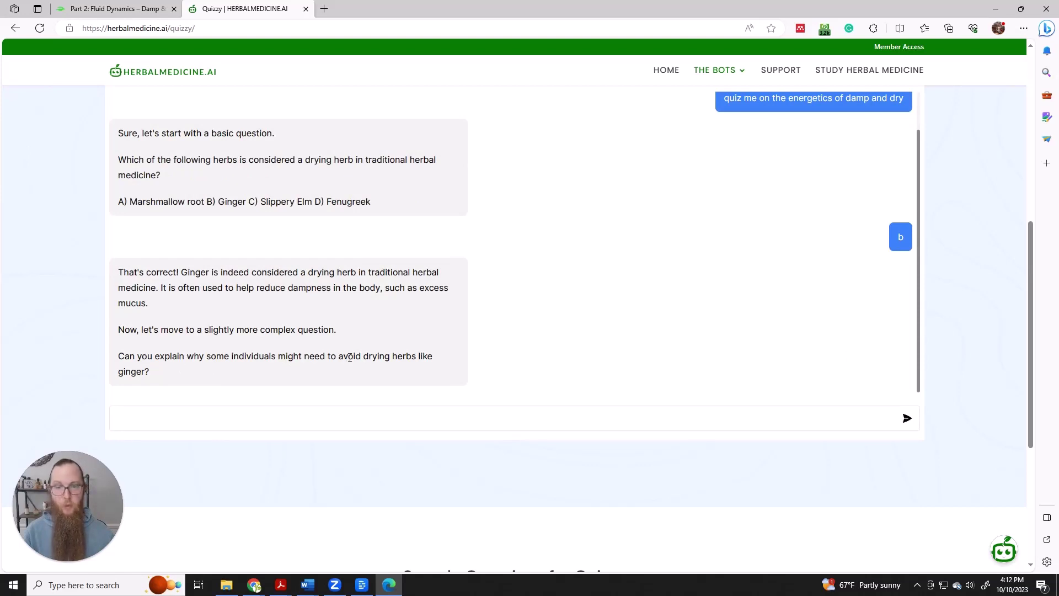
pyautogui.click(299, 420)
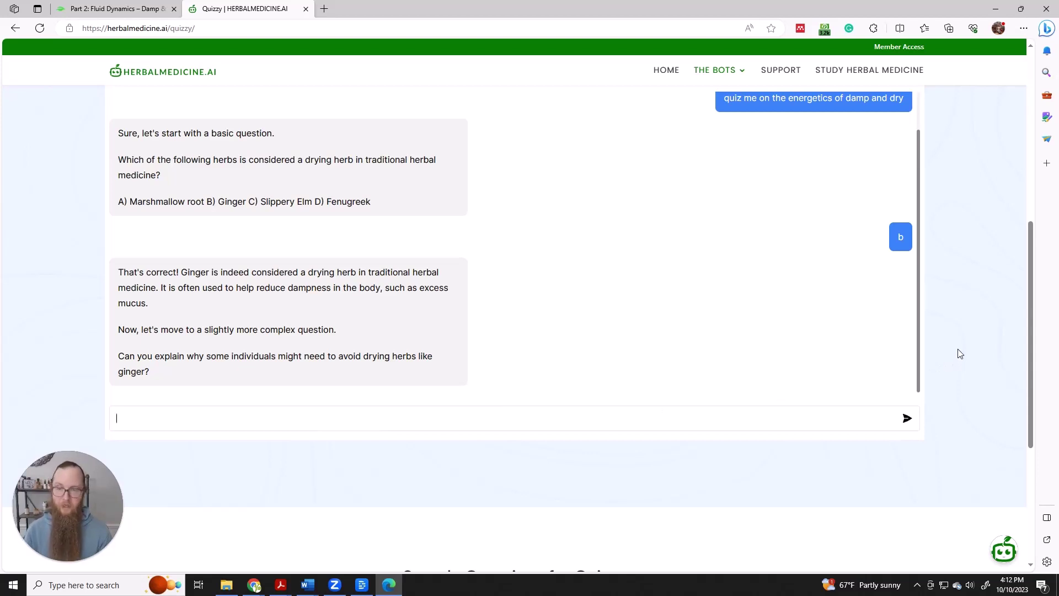
pyautogui.write('people presen')
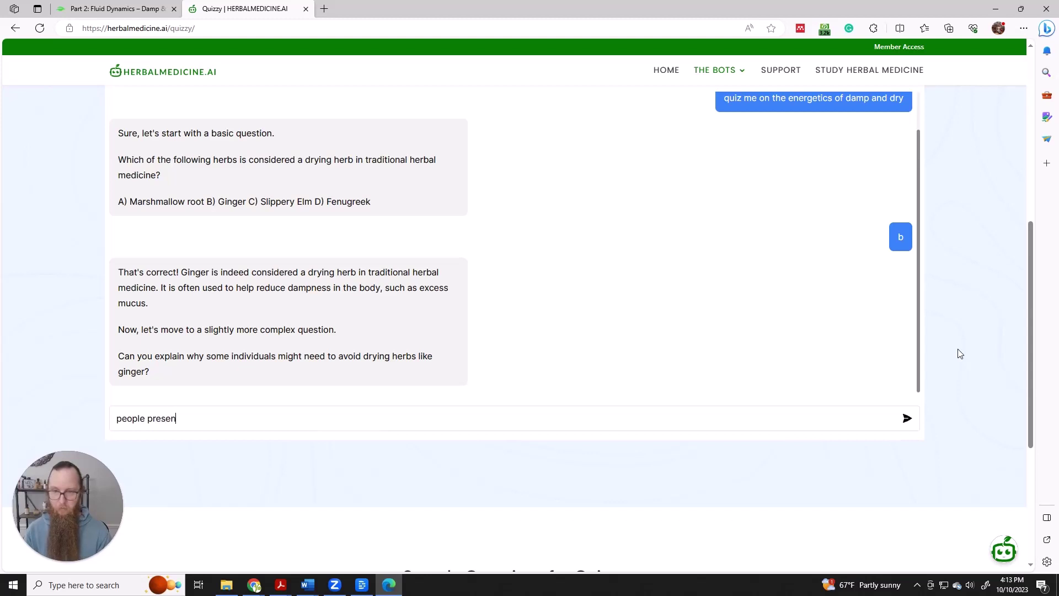
pyautogui.write('ting with symptoms of dryness should avoid herbs that might worsen their dryness')
pyautogui.press('Return')
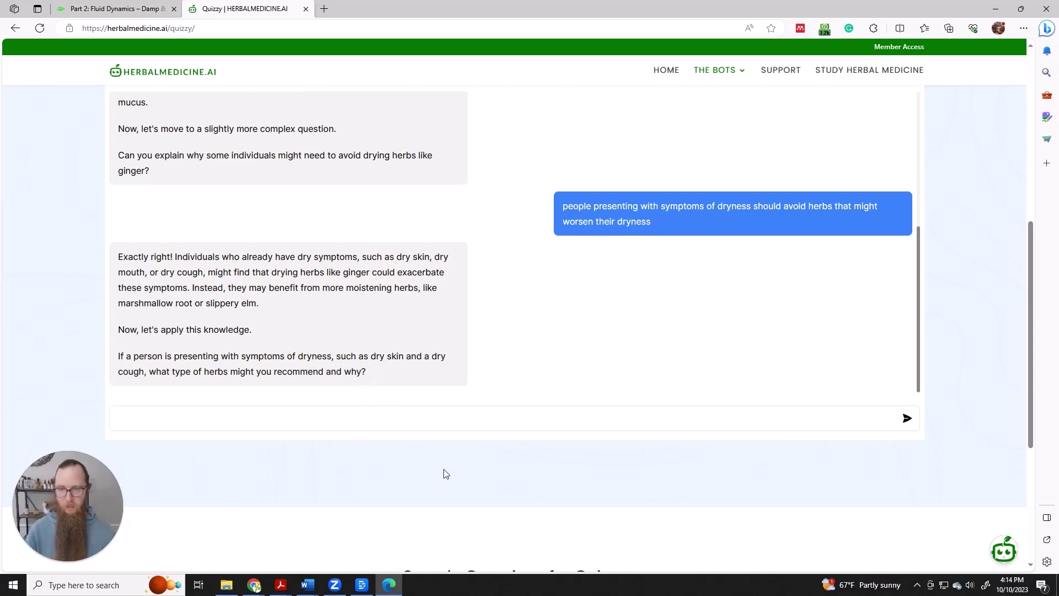
# - Answer QuizzyBot that demulcents are indicated, then get ready for its next question
pyautogui.write('demul')
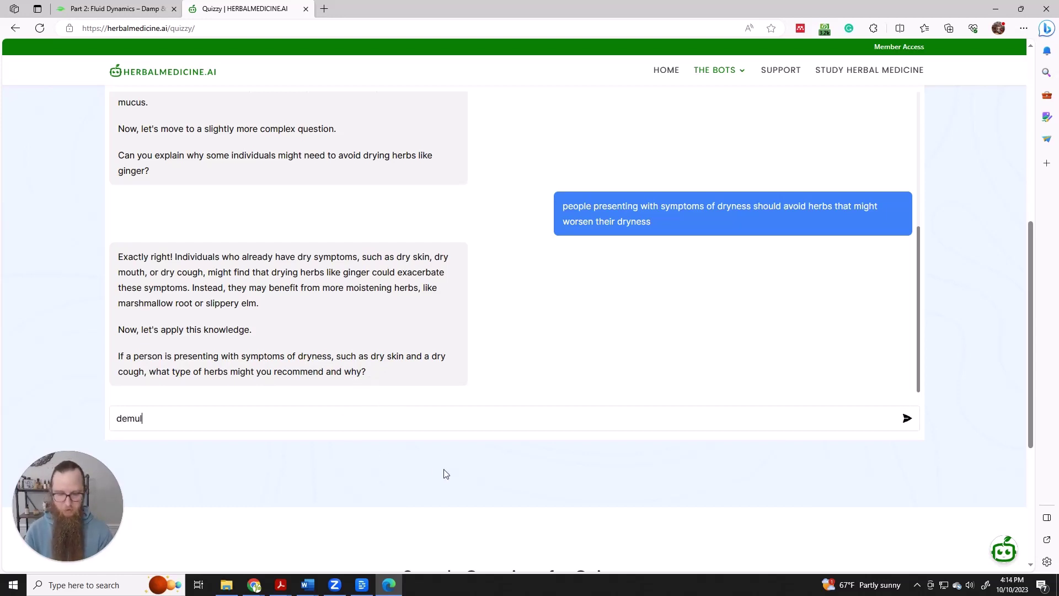
pyautogui.write('cents are in')
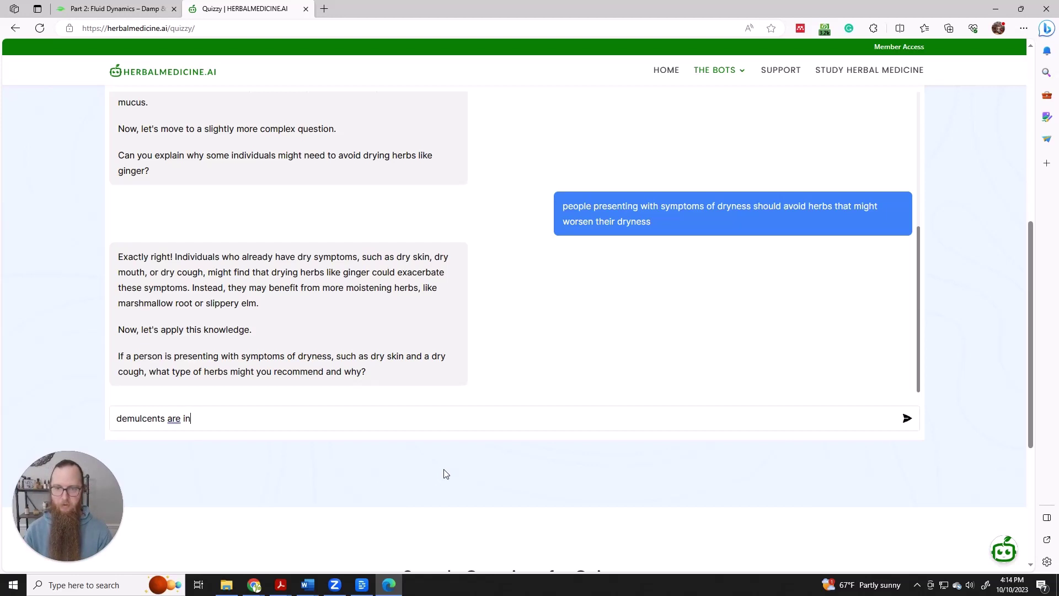
pyautogui.write('diciated ')
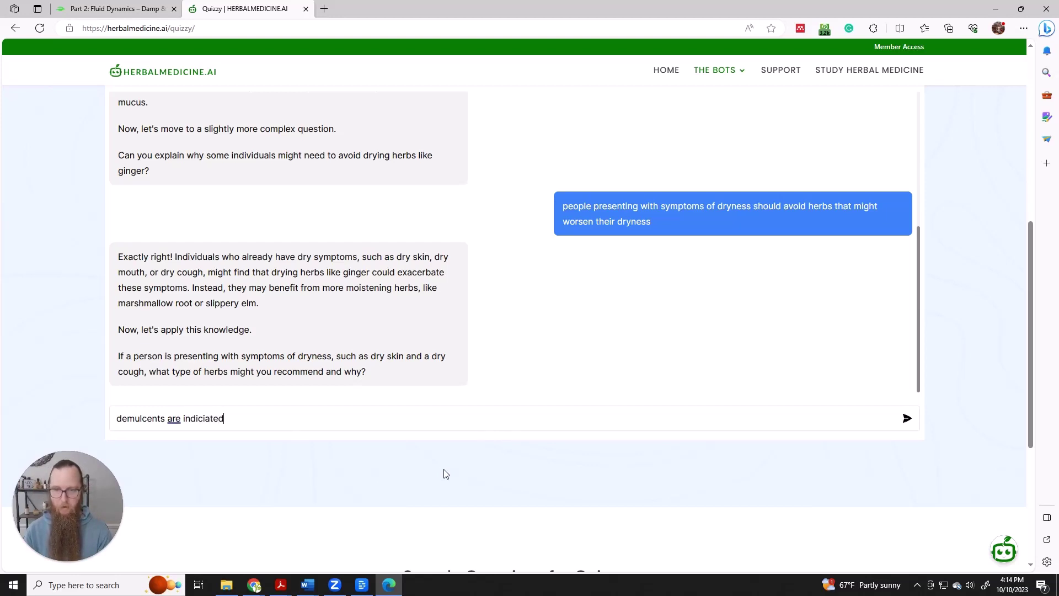
pyautogui.press('BackSpace')
pyautogui.press('BackSpace')
pyautogui.press('BackSpace')
pyautogui.press('BackSpace')
pyautogui.press('BackSpace')
pyautogui.press('BackSpace')
pyautogui.write('ated.')
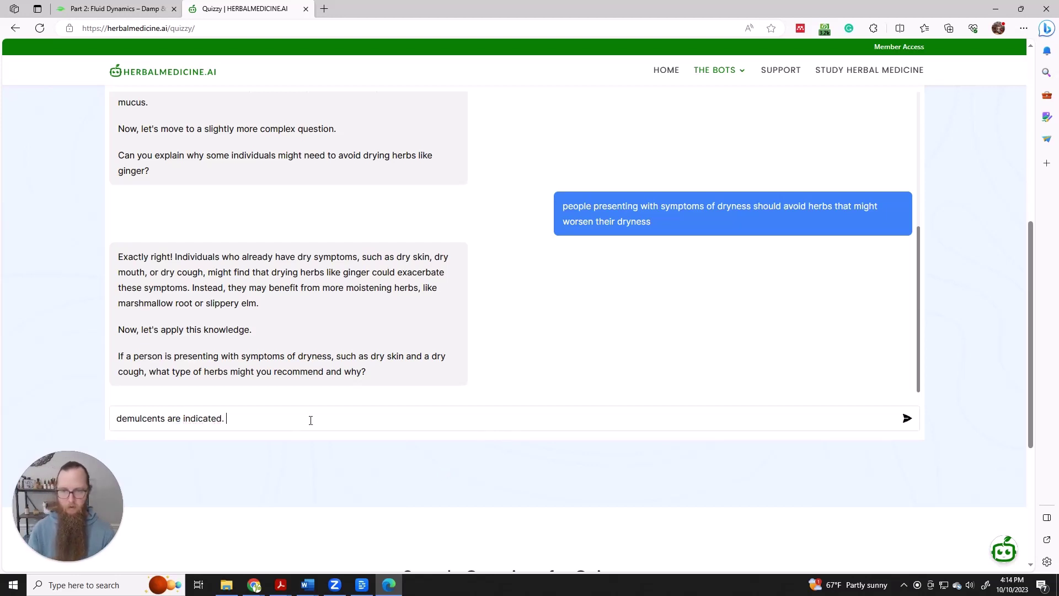
pyautogui.press('Return')
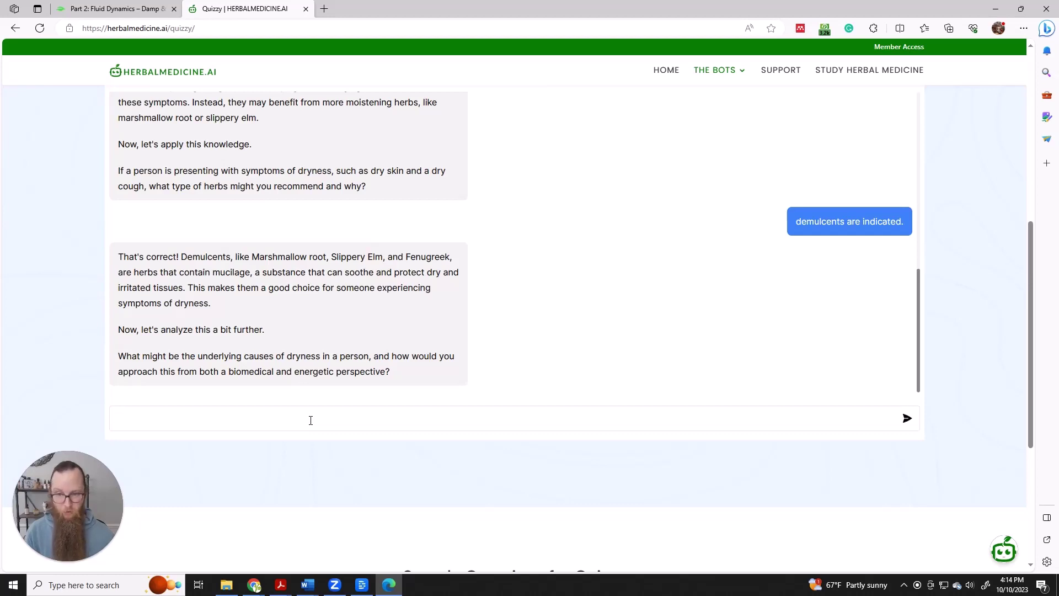
pyautogui.click(311, 420)
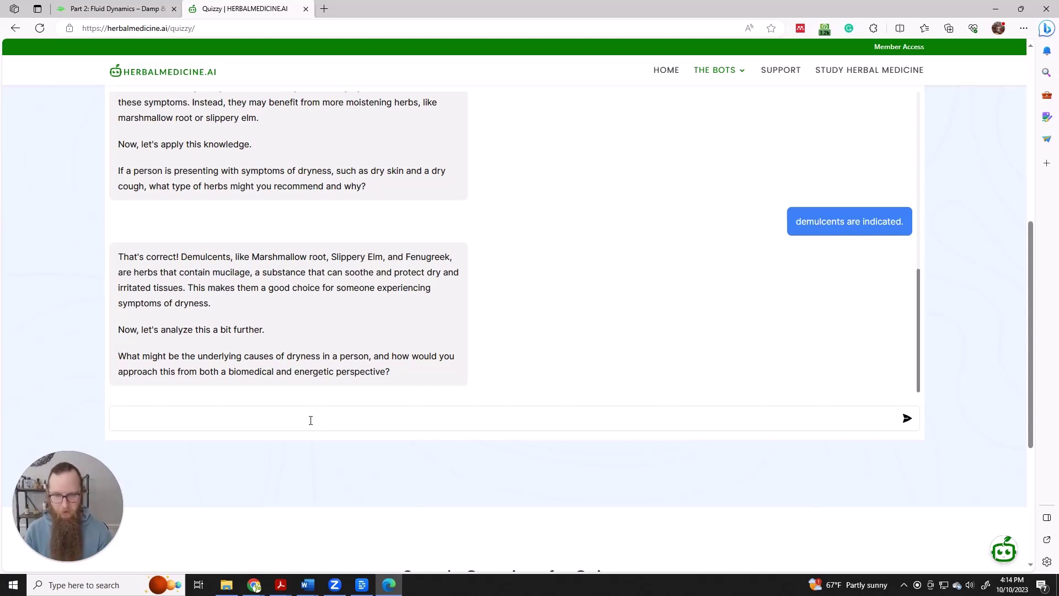
# - Answer that dehydration causes dryness, then request 10 multiple-choice questions on damp and dry
pyautogui.write('overt dehy')
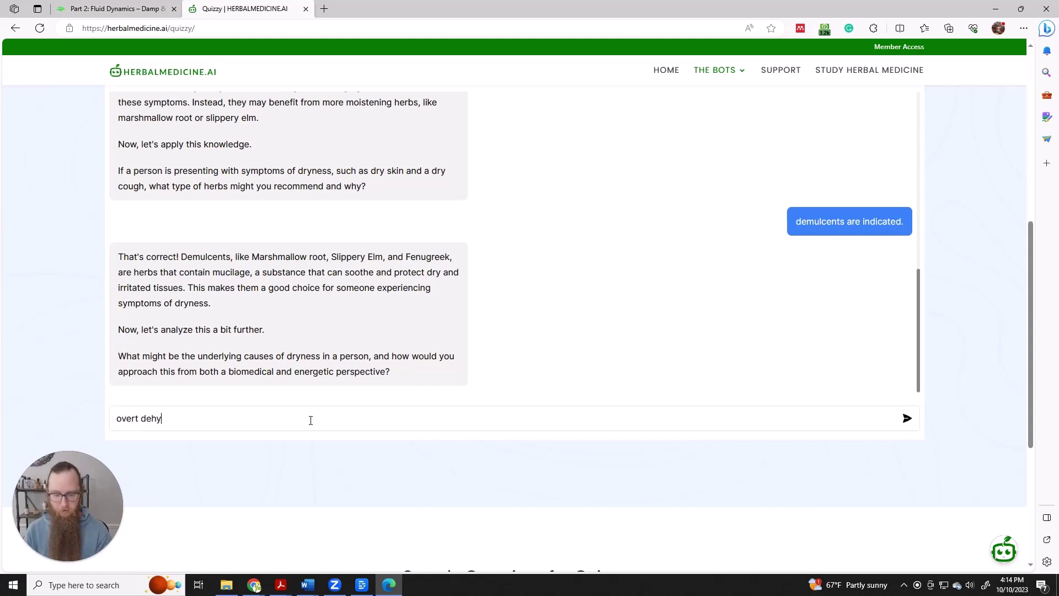
pyautogui.write('dration ')
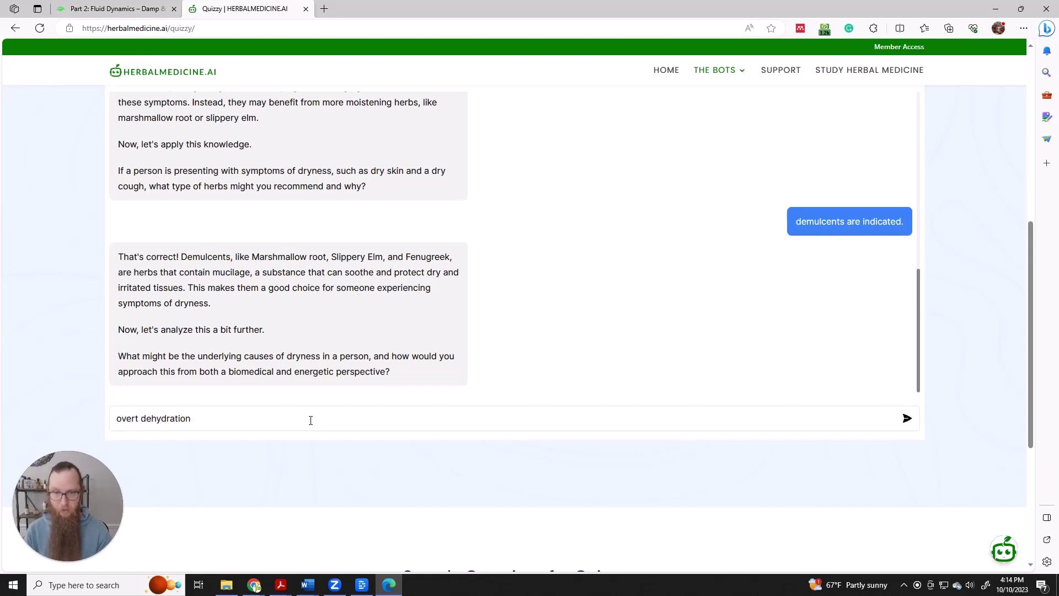
pyautogui.write('can cause dryness, but also some people that are hydrated can still feel d')
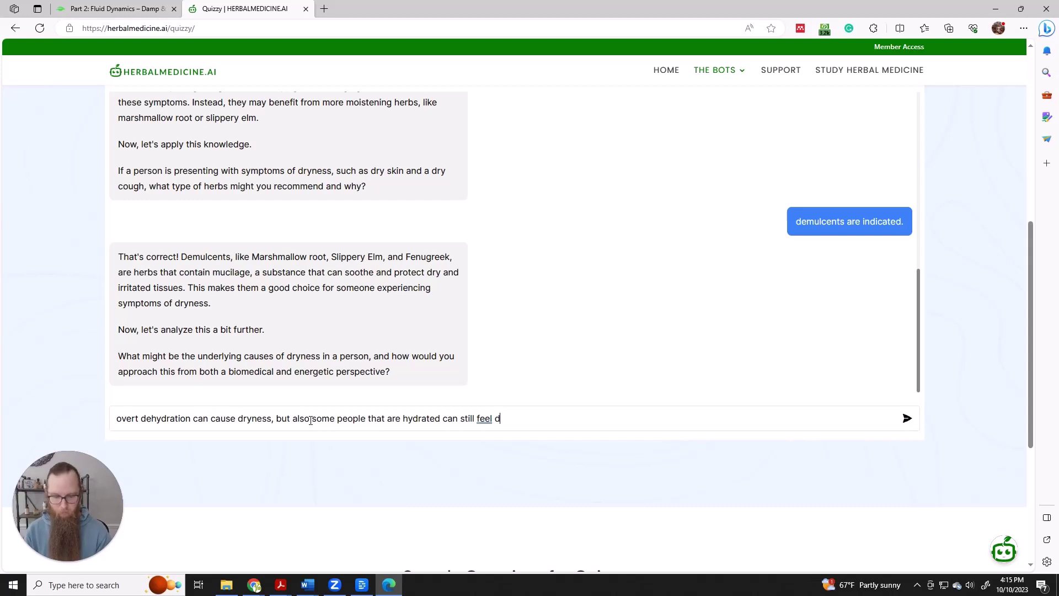
pyautogui.write('ry')
pyautogui.press('Return')
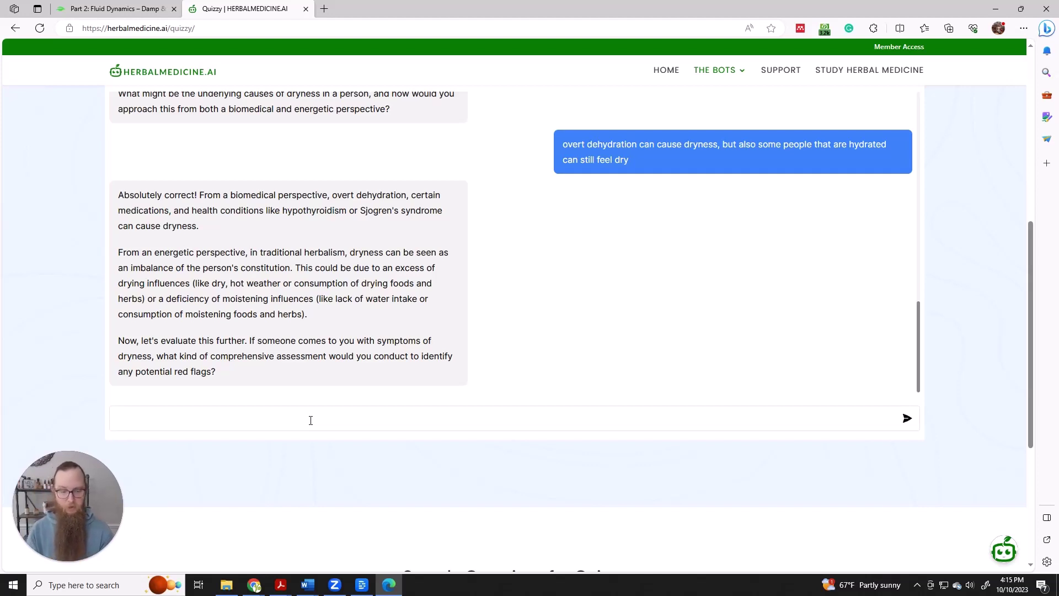
pyautogui.write('give me ')
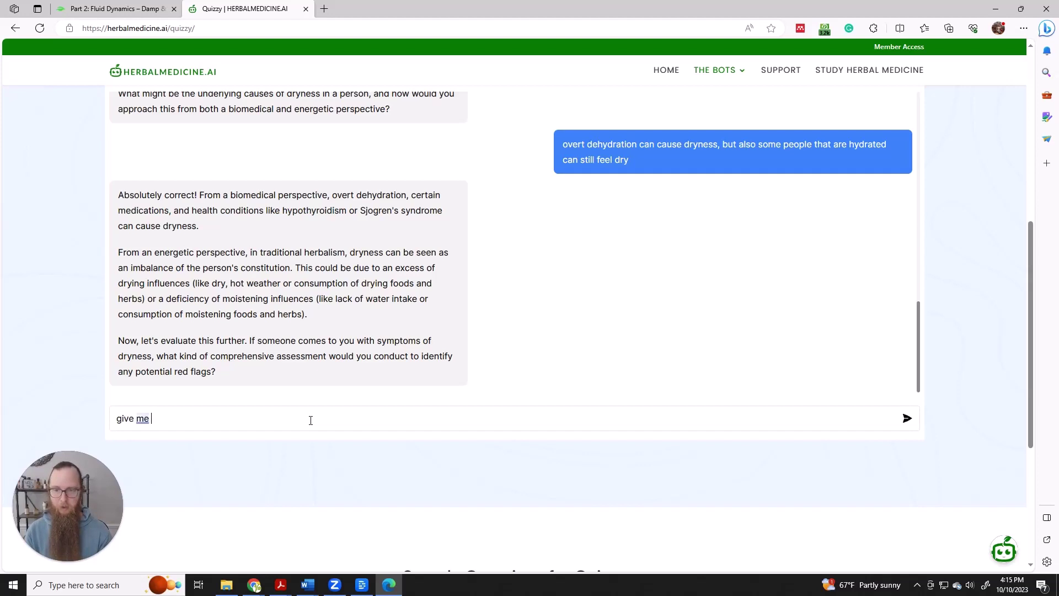
pyautogui.write('10 multi')
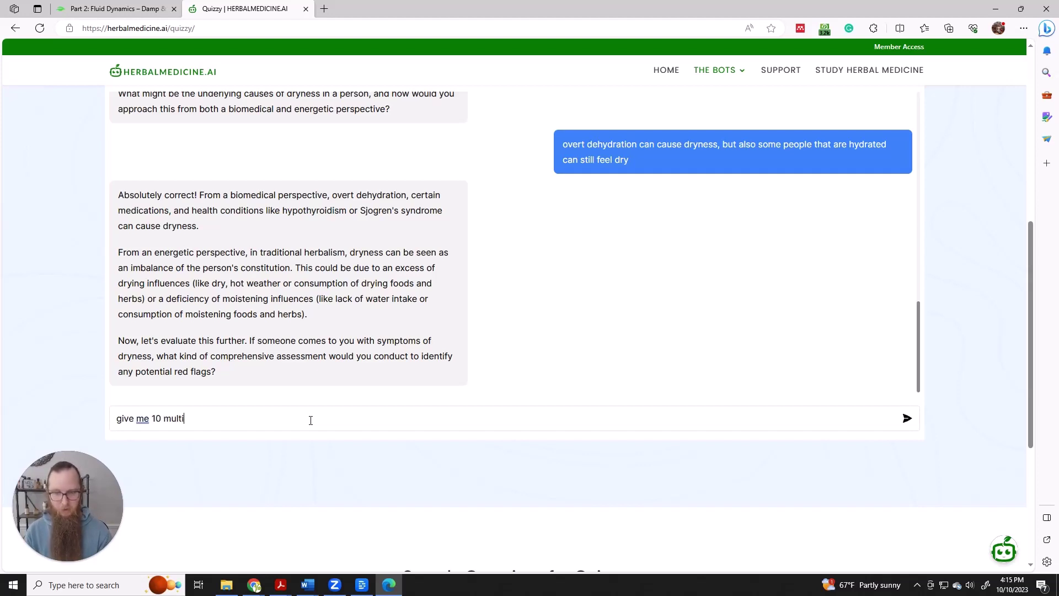
pyautogui.write('ple chou')
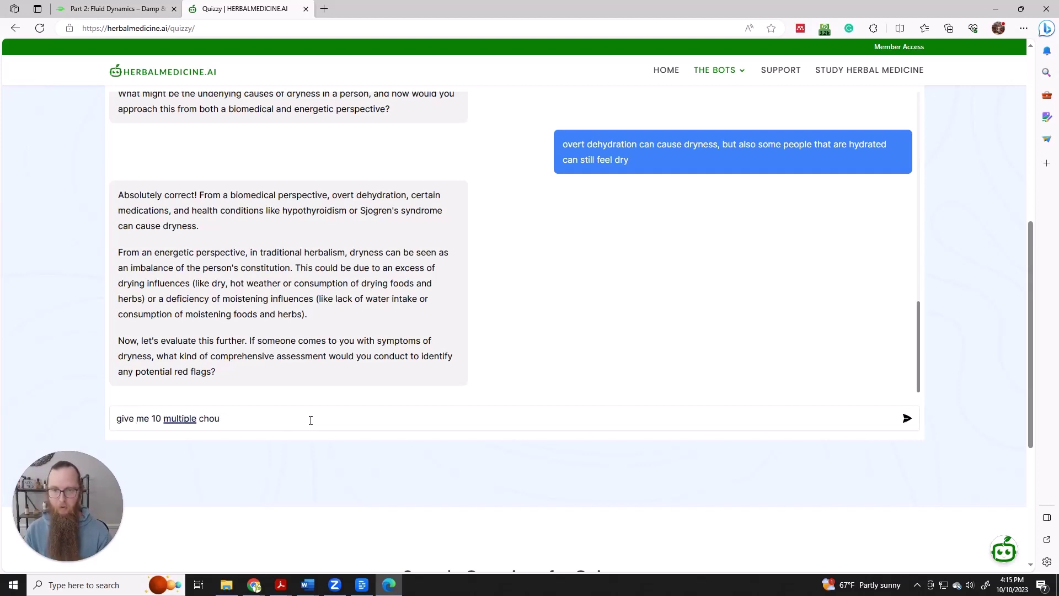
pyautogui.write('cec')
pyautogui.press('BackSpace')
pyautogui.press('BackSpace')
pyautogui.press('BackSpace')
pyautogui.write('ice')
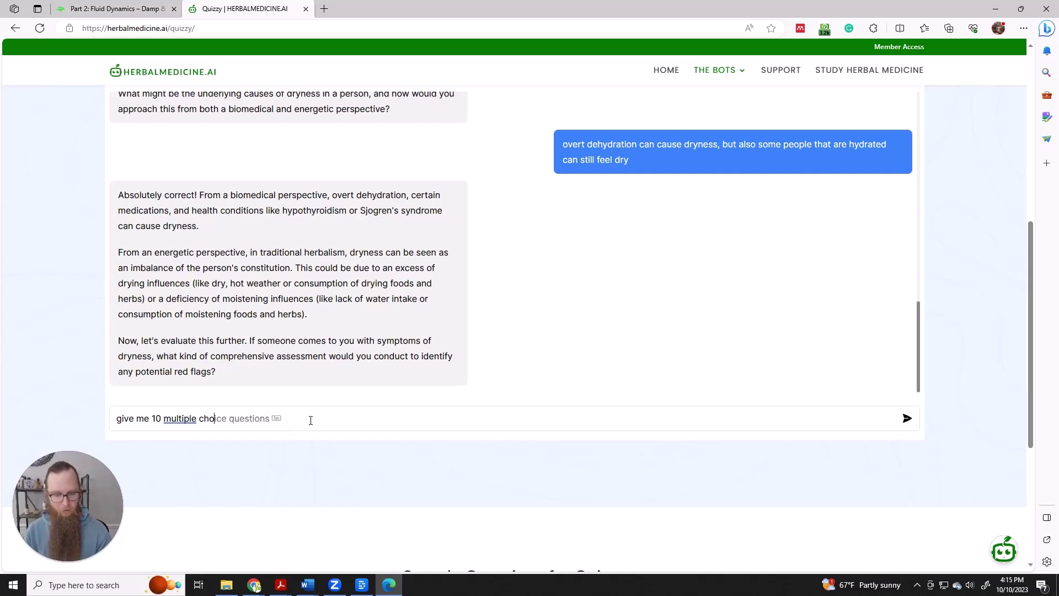
pyautogui.press('Tab')
pyautogui.write('on ')
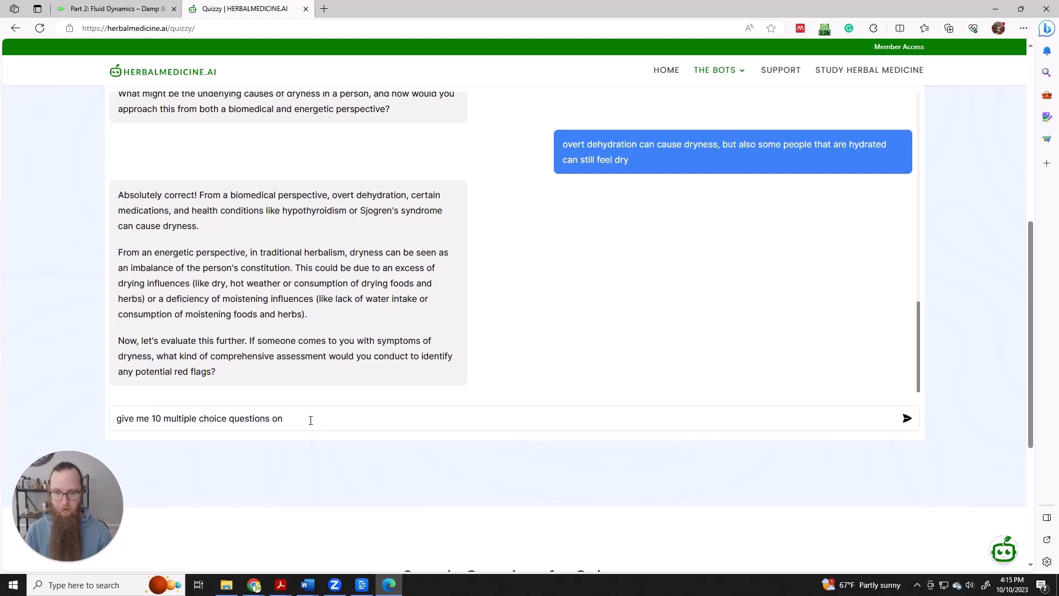
pyautogui.write('damp and dry')
pyautogui.press('Return')
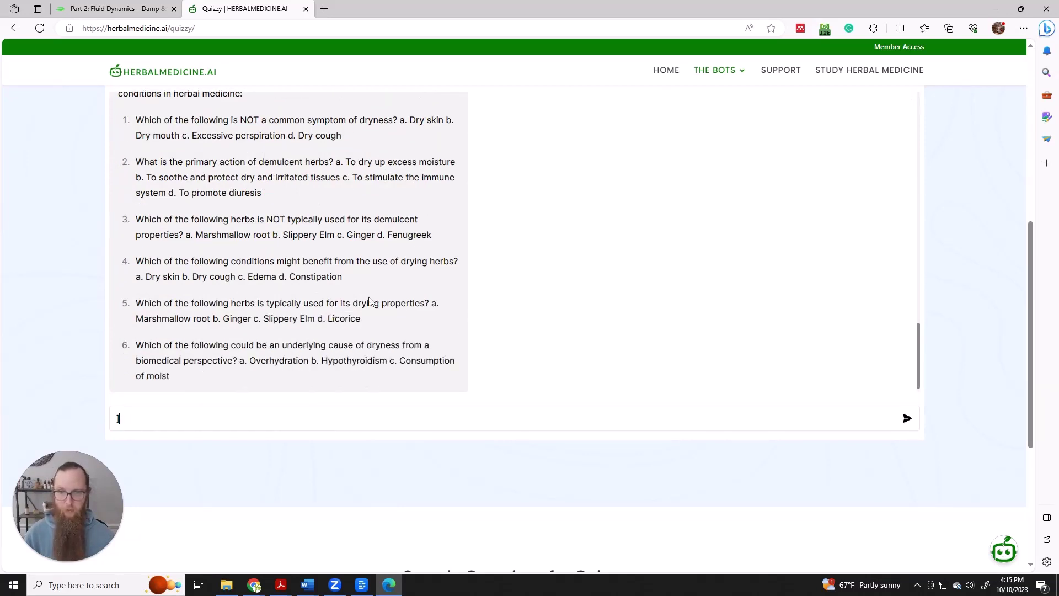
pyautogui.scroll(1, 370, 302)
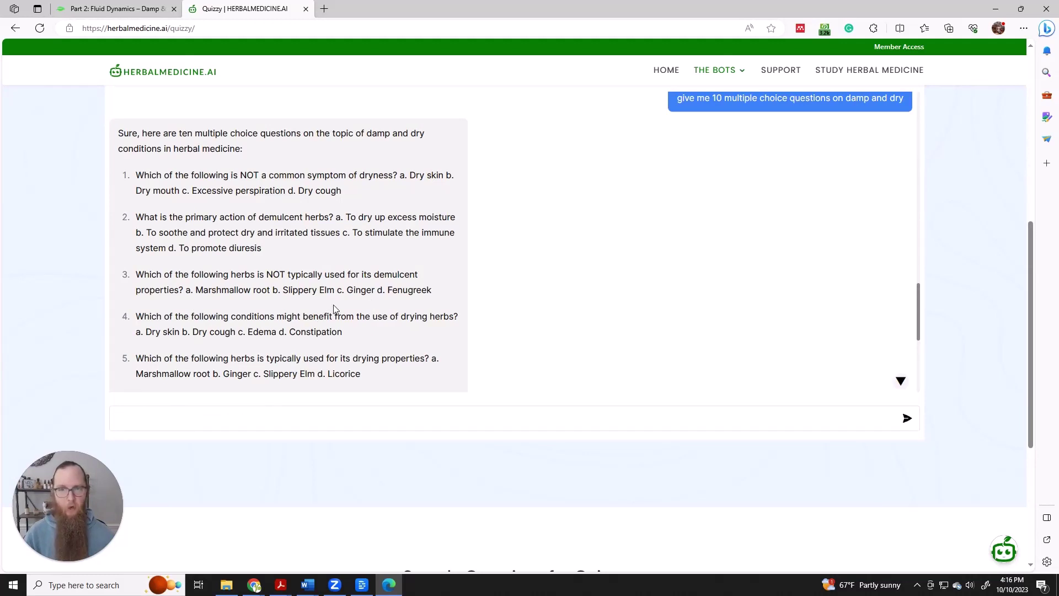
# - Close the video on the Fluid Dynamics course page to reveal its episode list
pyautogui.click(124, 11)
pyautogui.click(1018, 55)
pyautogui.scroll(-15, 576, 311)
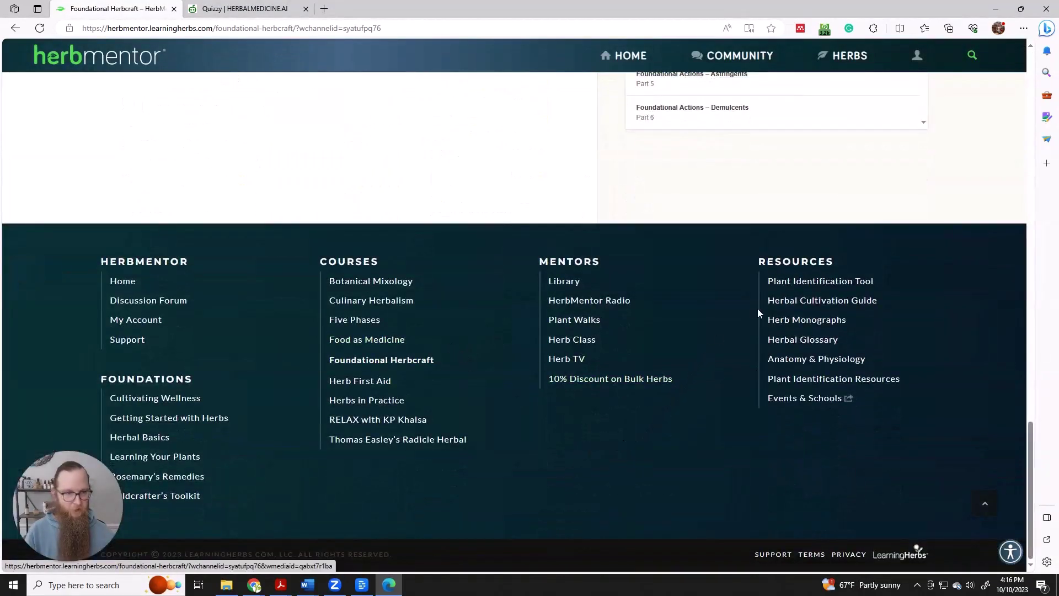
# - Browse HerbMentor's A–D herb monograph profiles, then return to the QuizzyBot damp-and-dry quiz
pyautogui.click(789, 320)
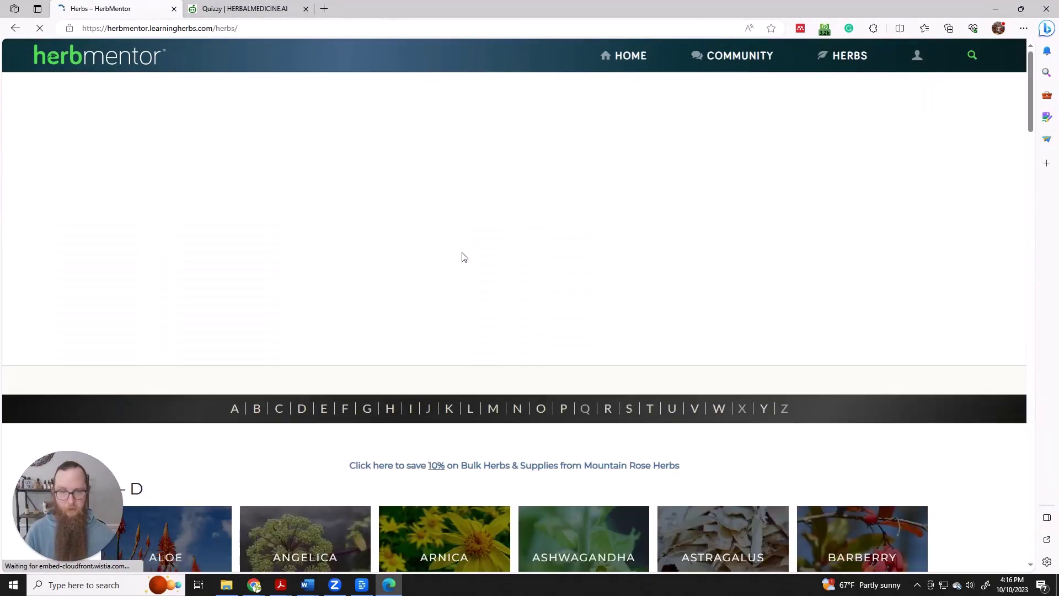
pyautogui.scroll(-5, 546, 244)
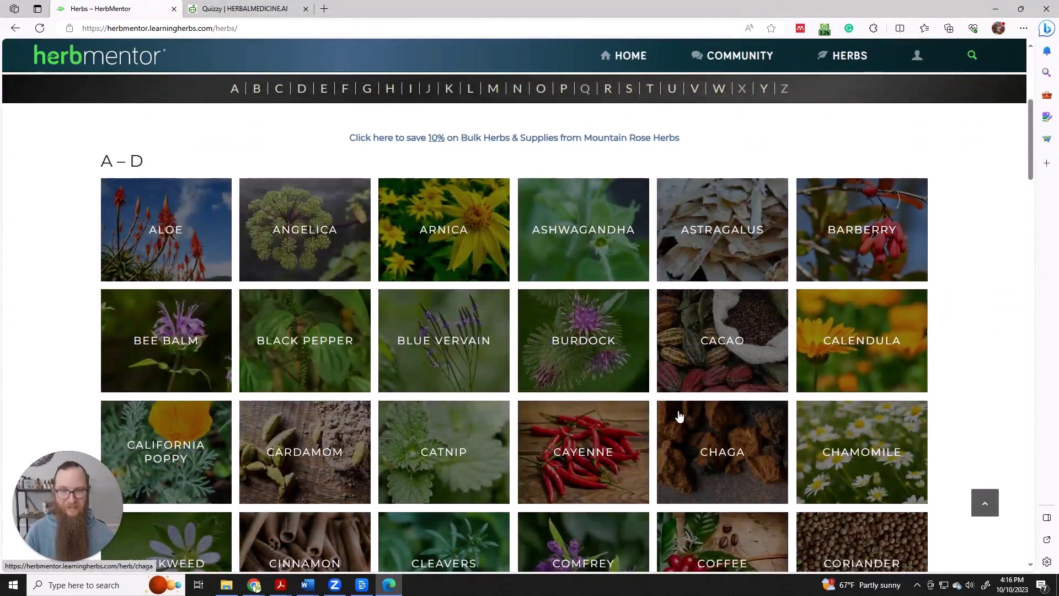
pyautogui.scroll(-8, 460, 287)
pyautogui.scroll(8, 461, 287)
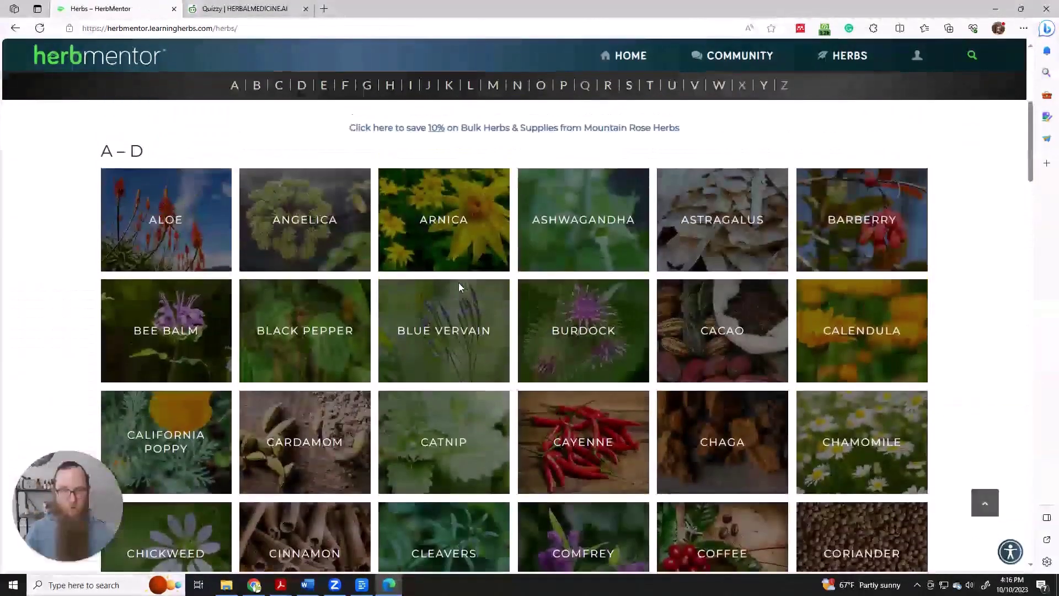
pyautogui.scroll(-8, 461, 288)
pyautogui.scroll(8, 461, 288)
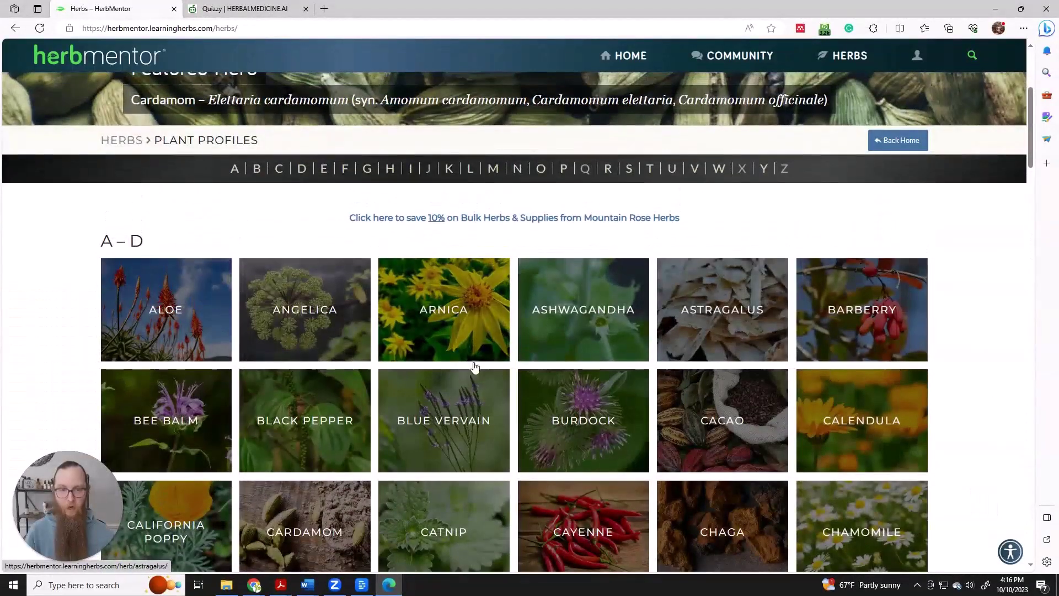
pyautogui.scroll(-3, 516, 366)
pyautogui.scroll(1, 516, 367)
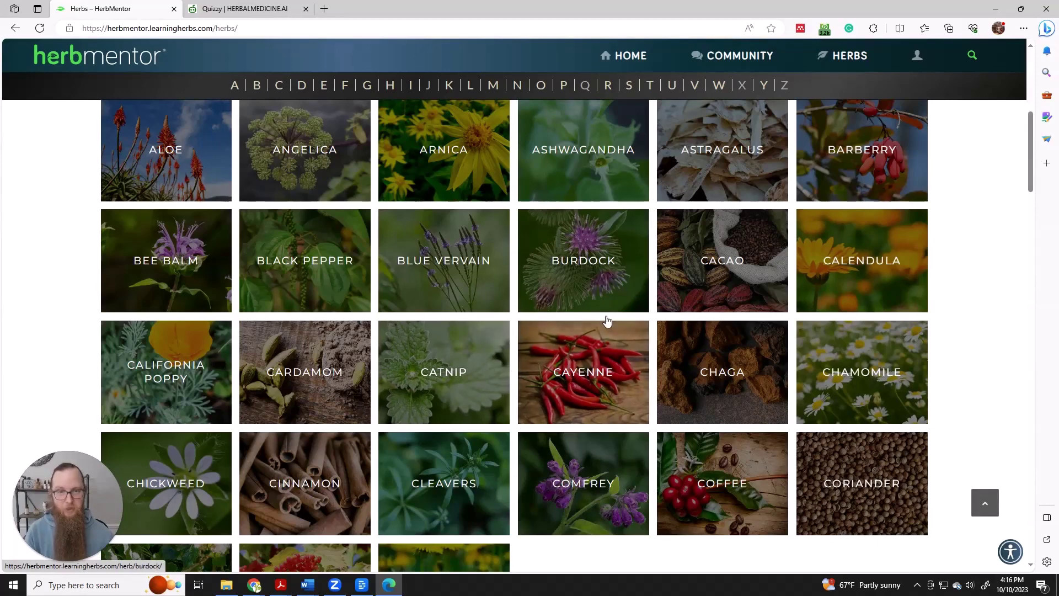
pyautogui.click(254, 9)
# - Open the Herbie chatbot from THE BOTS menu and scroll down to its chat box
pyautogui.moveTo(737, 74)
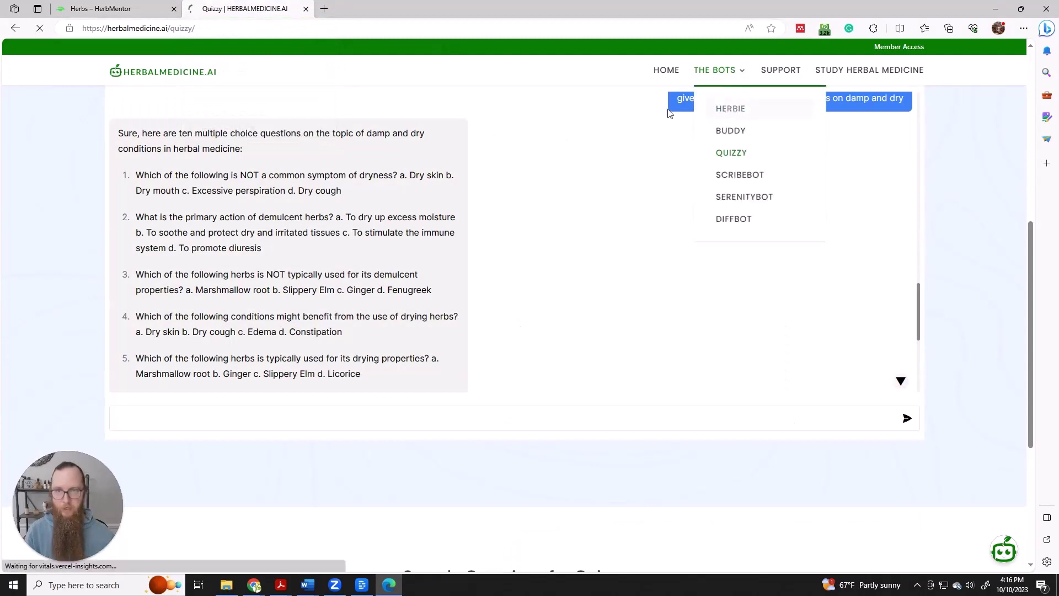
pyautogui.click(730, 109)
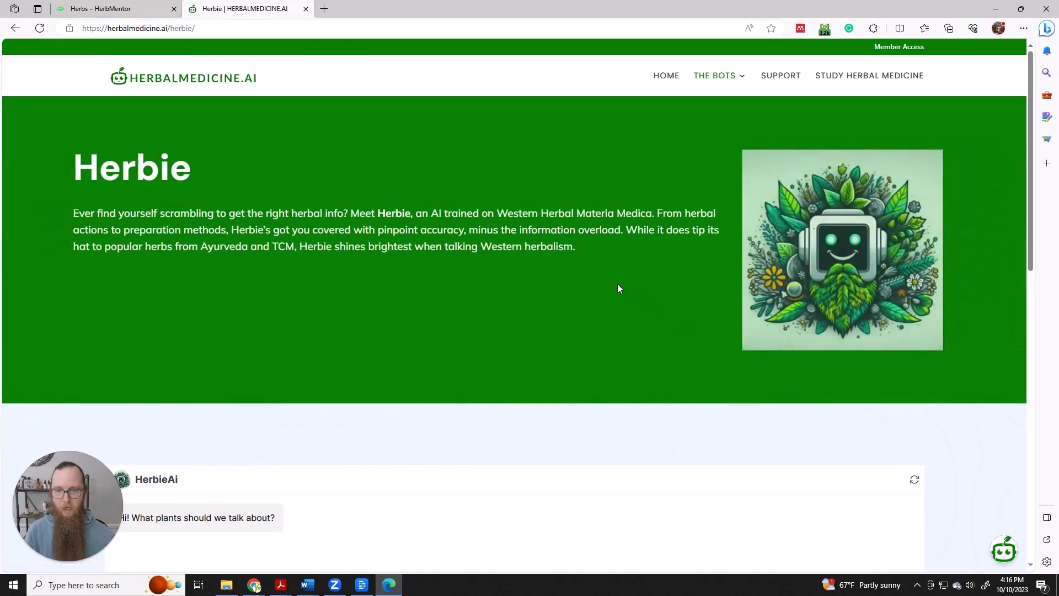
pyautogui.scroll(-9, 424, 200)
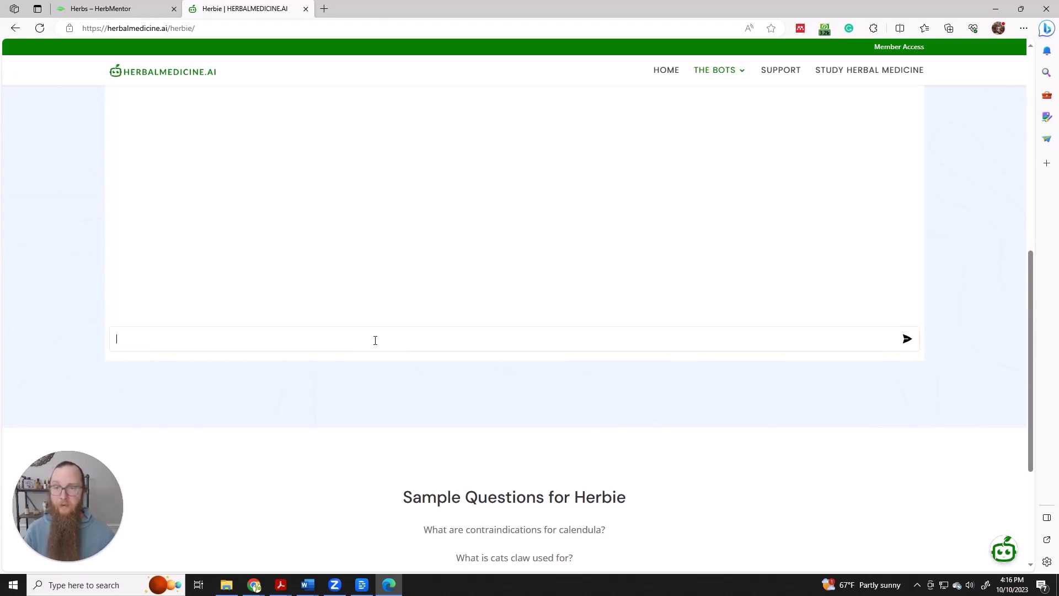
# - Open HerbMentor's Blue Vervain monograph and read down to Breaking a Fever and Constituents
pyautogui.click(151, 8)
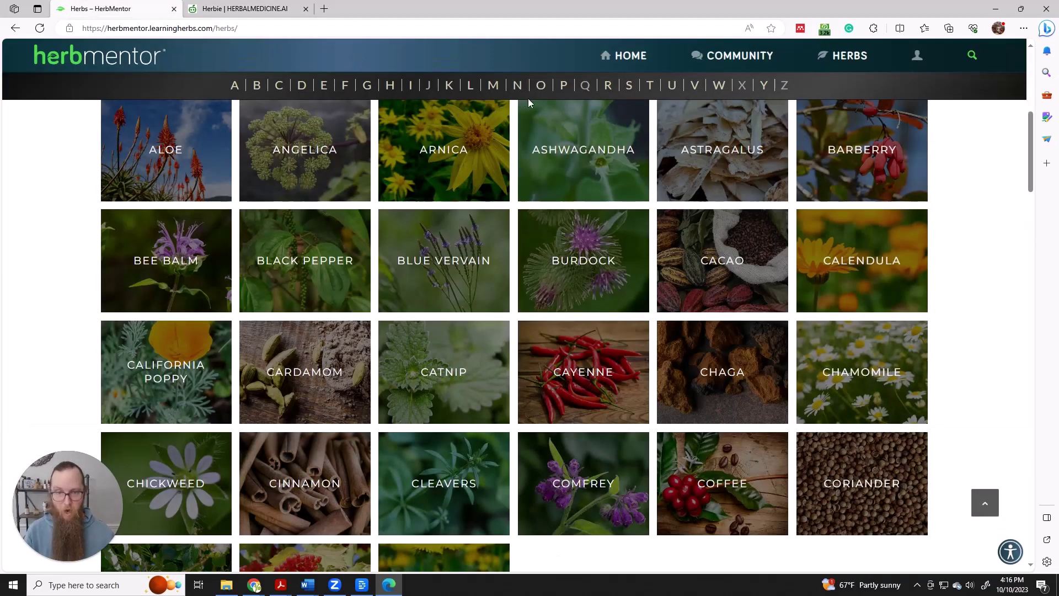
pyautogui.click(449, 263)
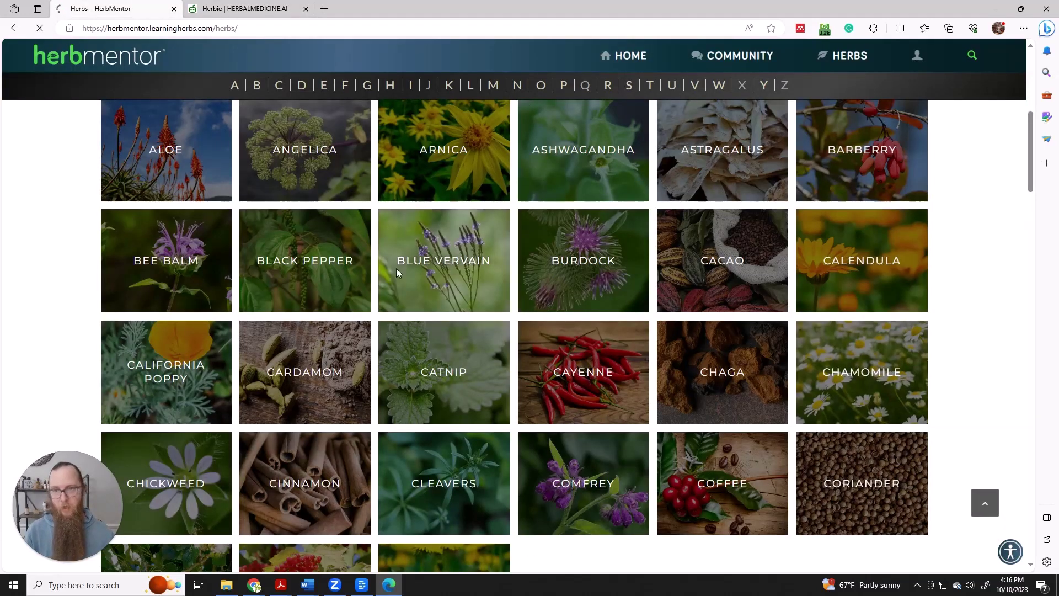
pyautogui.scroll(-3, 617, 307)
pyautogui.scroll(-3, 650, 281)
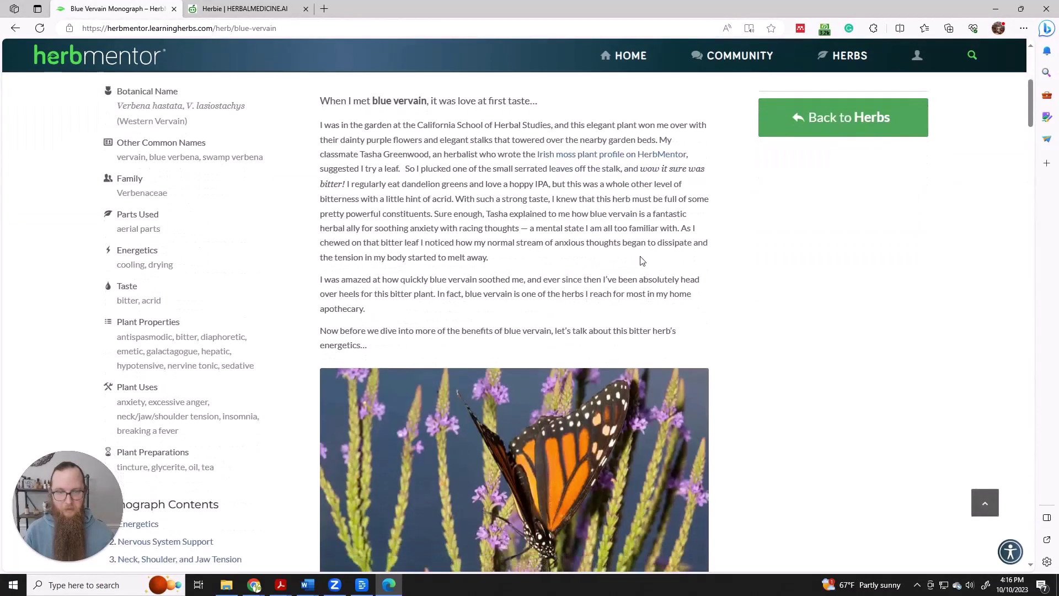
pyautogui.scroll(-6, 640, 254)
pyautogui.scroll(-3, 643, 246)
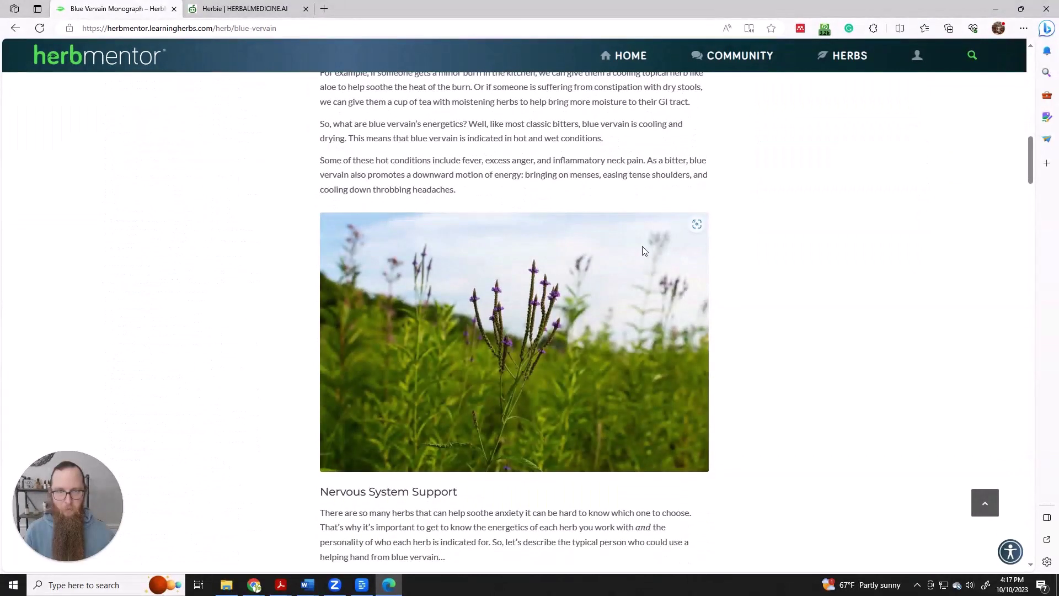
pyautogui.scroll(-10, 558, 213)
pyautogui.scroll(-15, 569, 194)
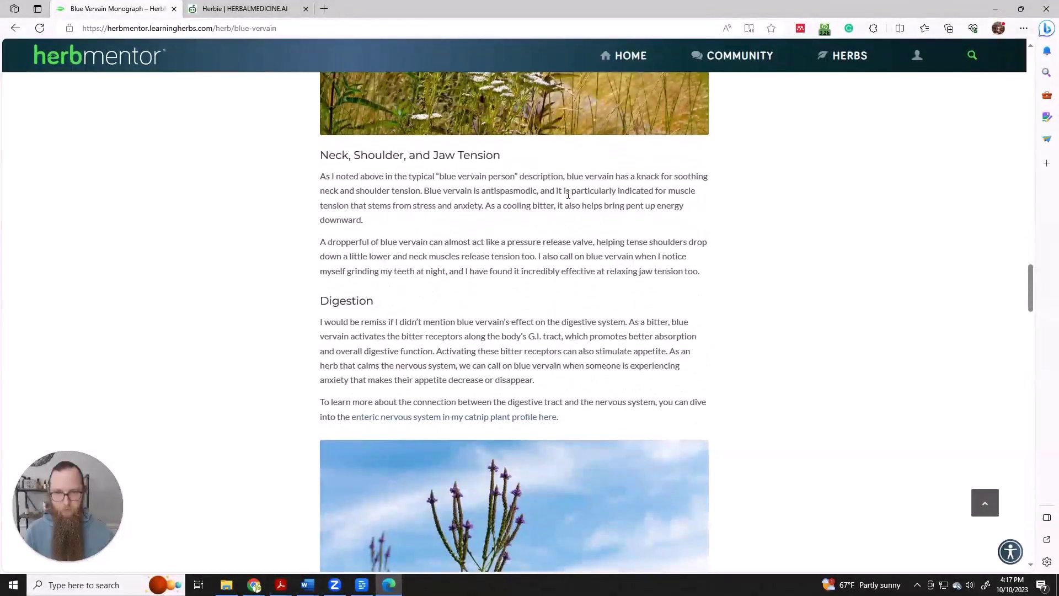
pyautogui.scroll(-11, 564, 191)
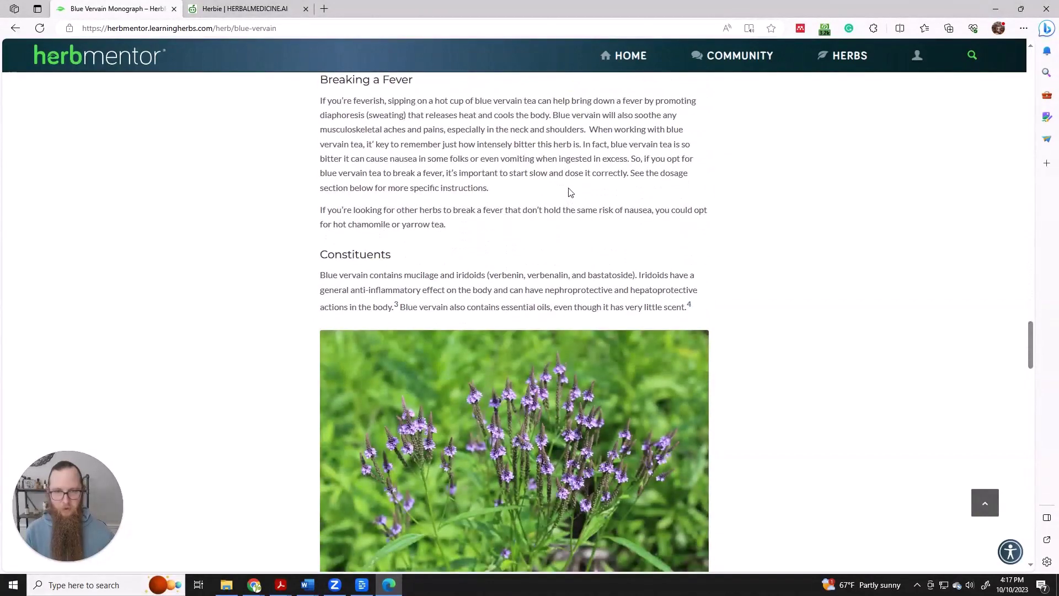
pyautogui.scroll(-7, 570, 192)
pyautogui.scroll(9, 571, 192)
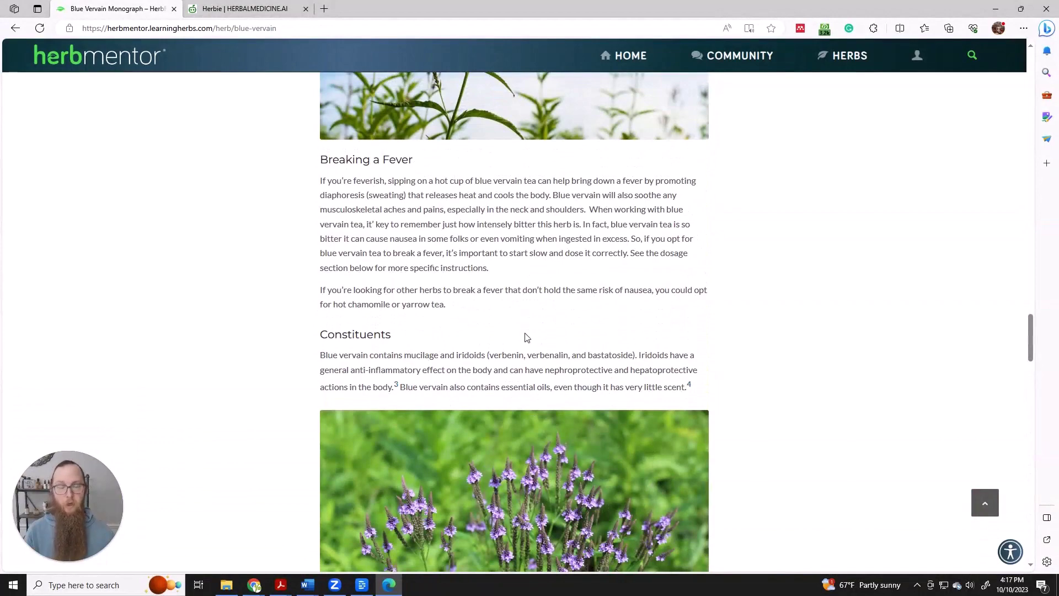
pyautogui.scroll(-5, 527, 337)
pyautogui.scroll(9, 527, 337)
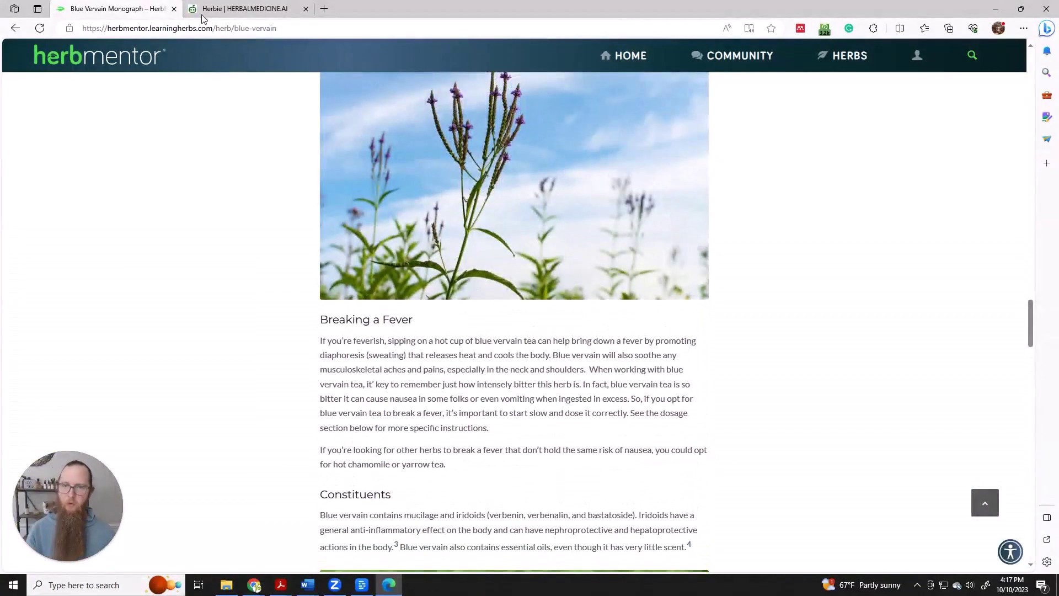
# - Ask Herbie 'tell me about blue vervain' in the Herbie chat
pyautogui.click(238, 9)
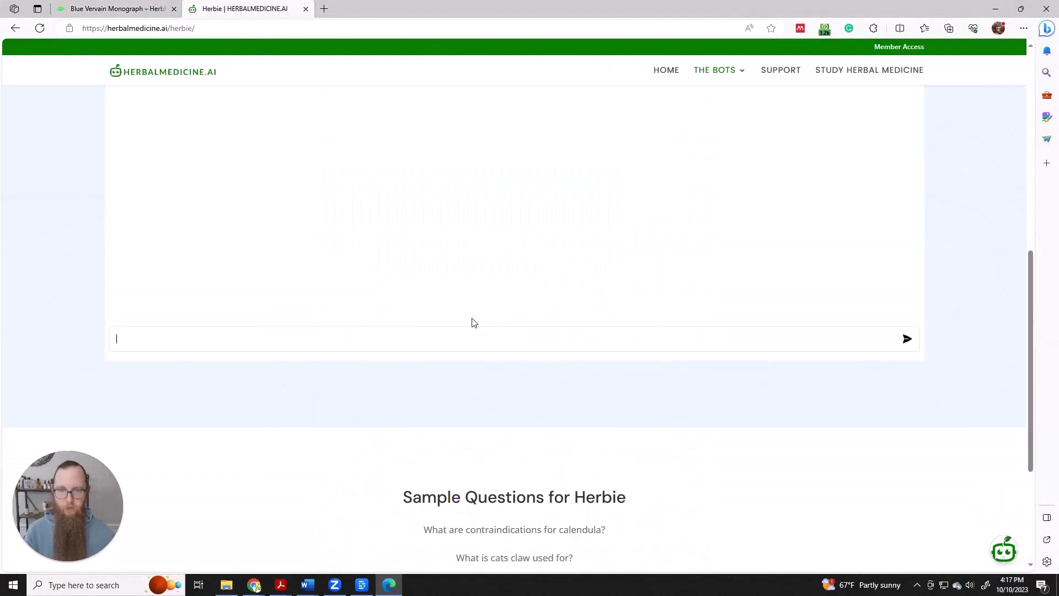
pyautogui.click(444, 337)
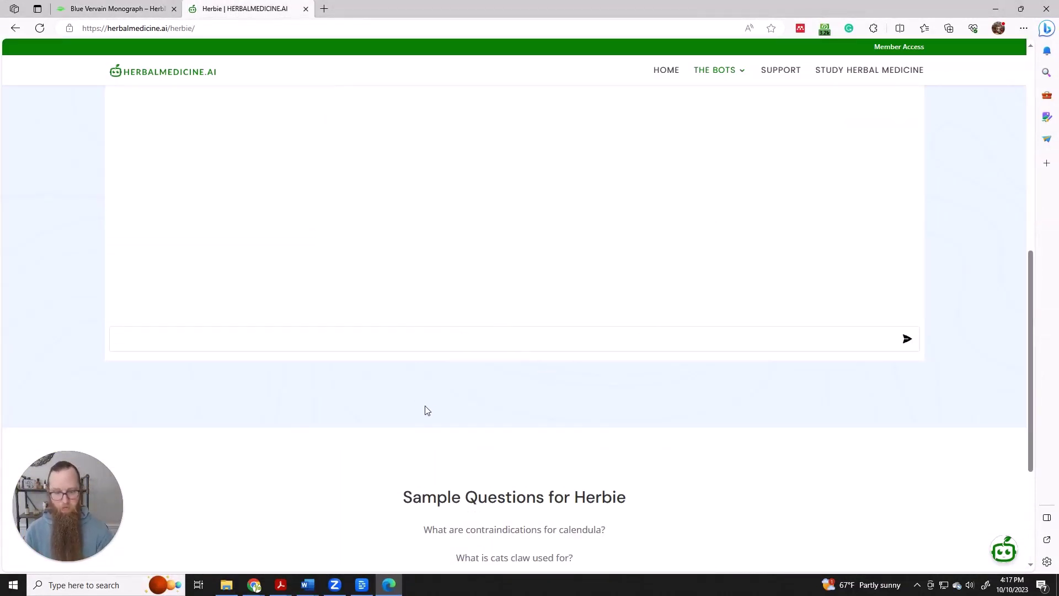
pyautogui.write('tell me about blue vervain')
pyautogui.press('Return')
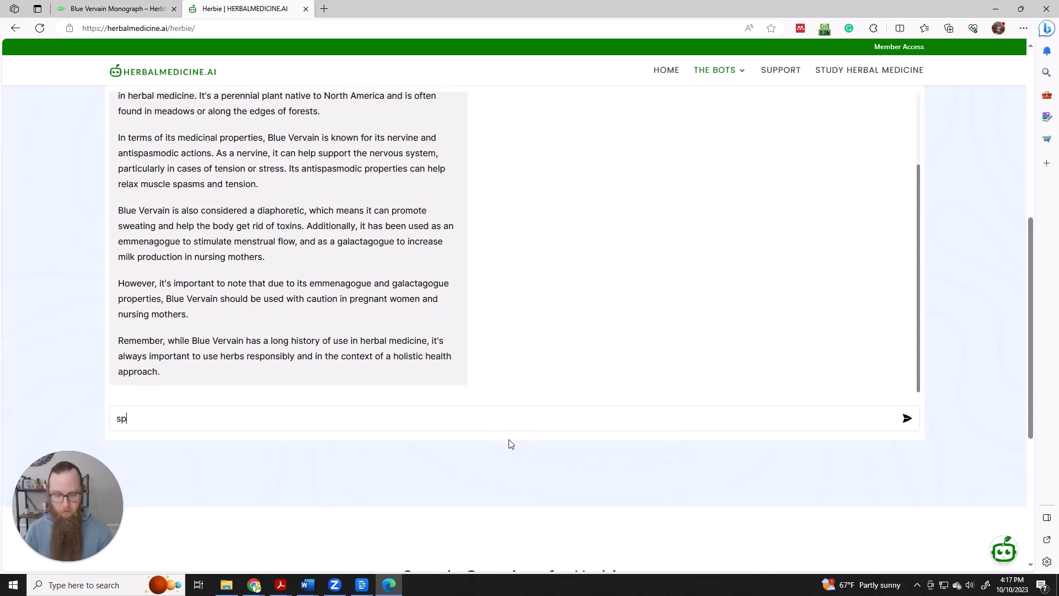
# - Ask Herbie for specific indications for blue vervain, correcting the misspelling to 'indications'
pyautogui.write('ations for blue vervain')
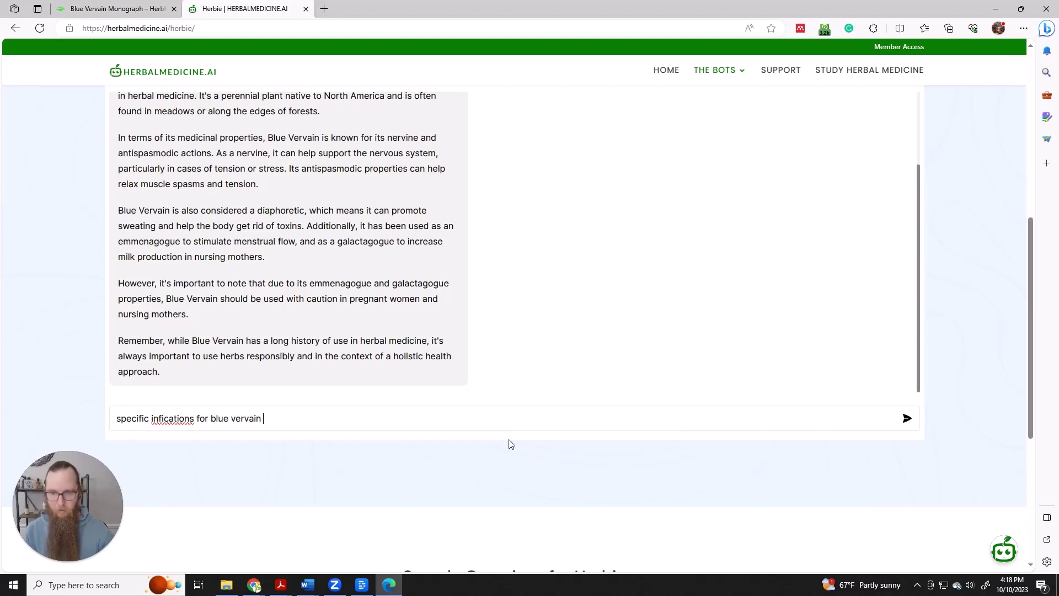
pyautogui.rightClick(168, 420)
pyautogui.click(206, 244)
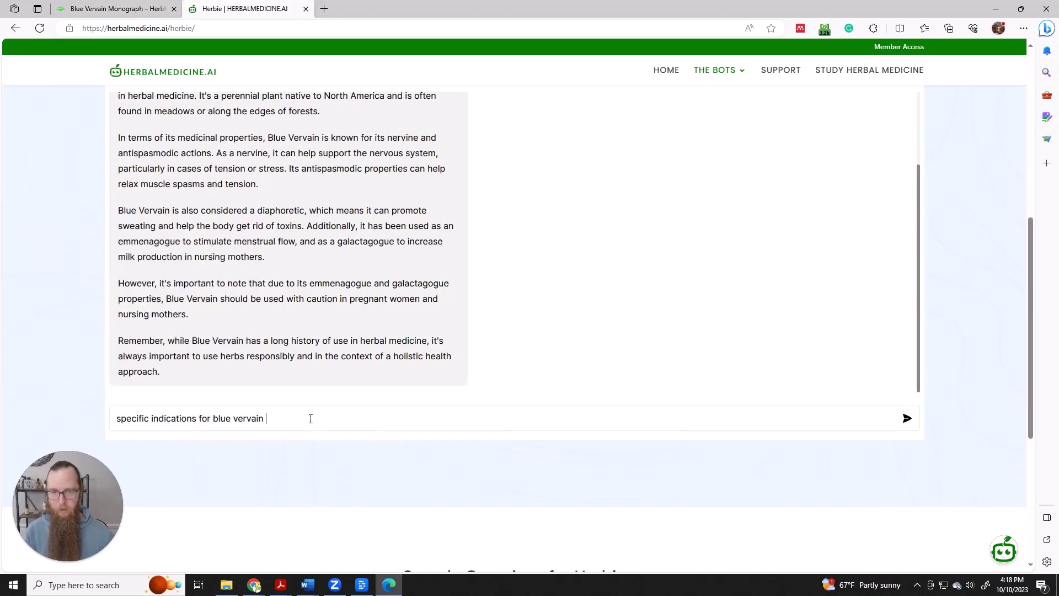
pyautogui.press('Return')
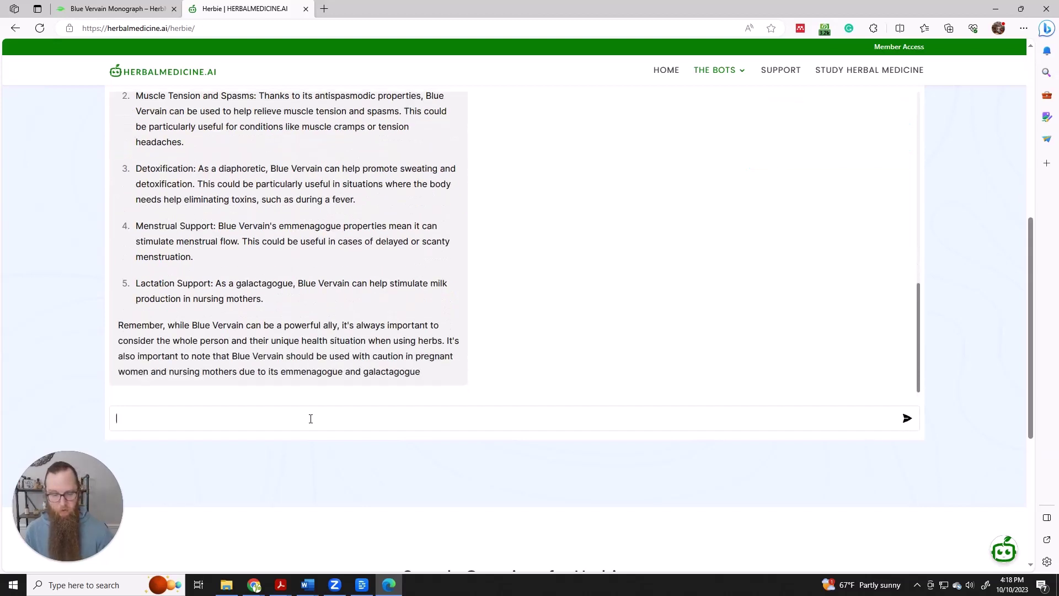
# - Request a one sentence summary and highlight Herbie's reply
pyautogui.write('one sentence')
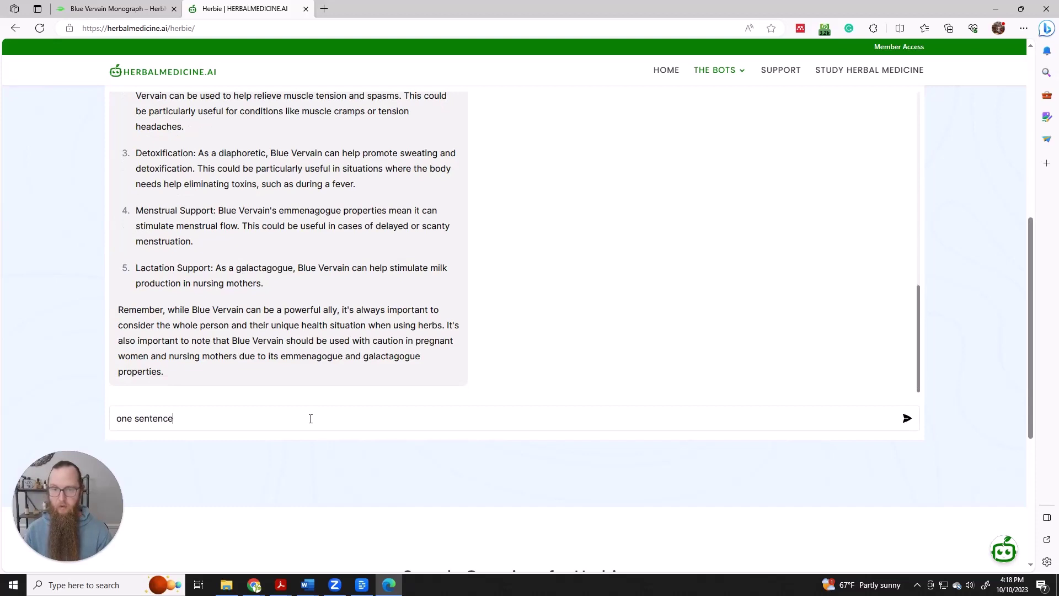
pyautogui.write(' summary')
pyautogui.press('Return')
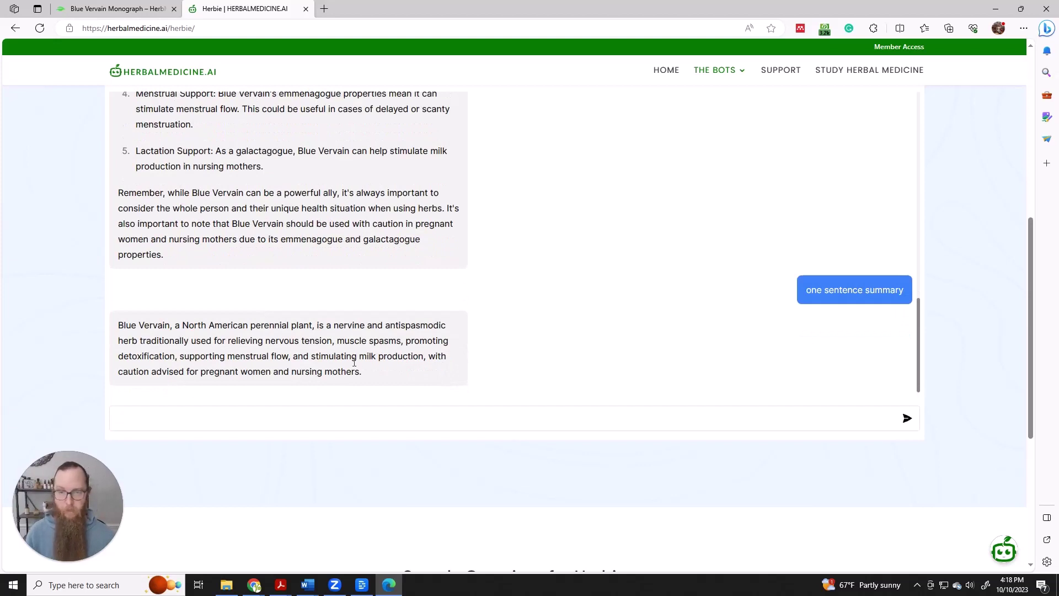
pyautogui.moveTo(359, 370); pyautogui.dragTo(114, 332)
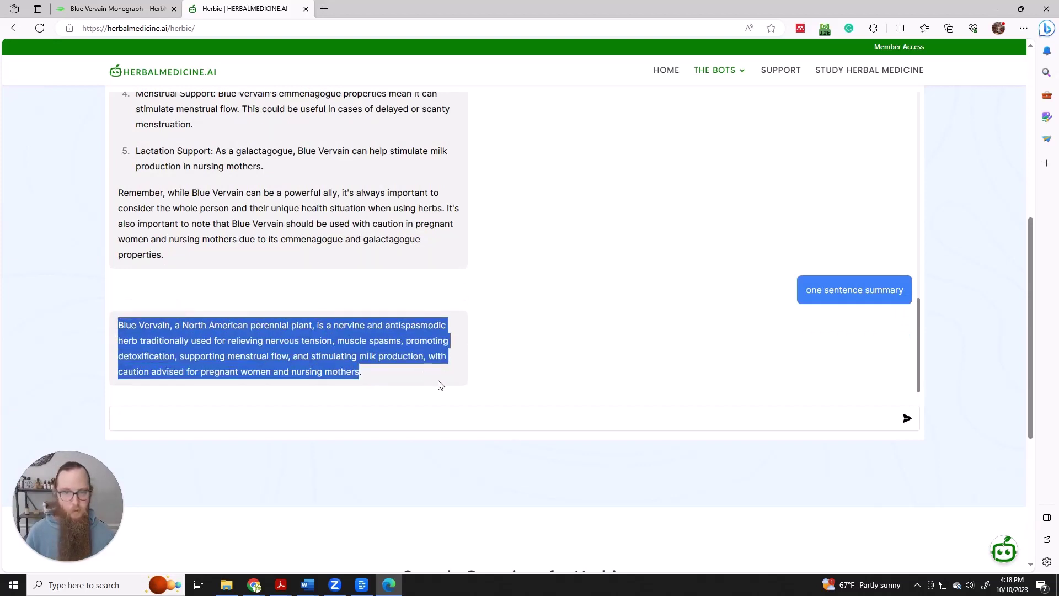
pyautogui.click(497, 381)
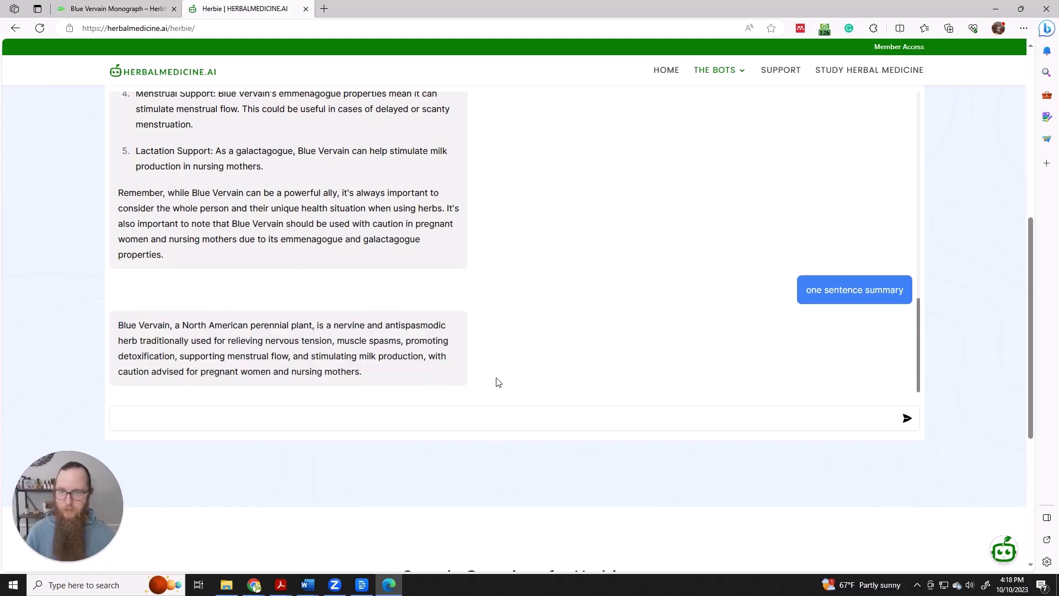
pyautogui.click(109, 12)
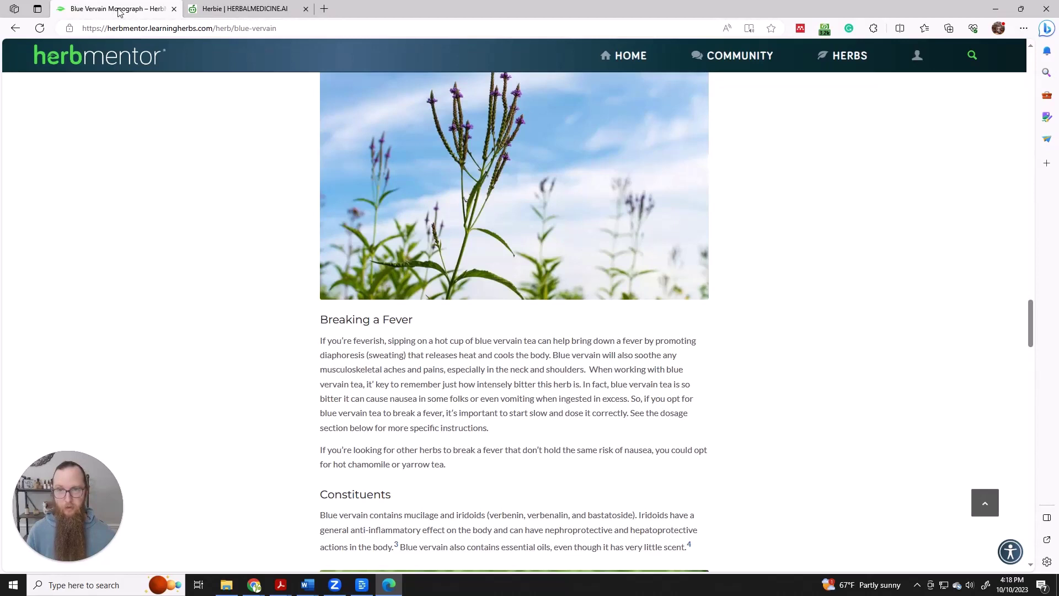
pyautogui.click(245, 12)
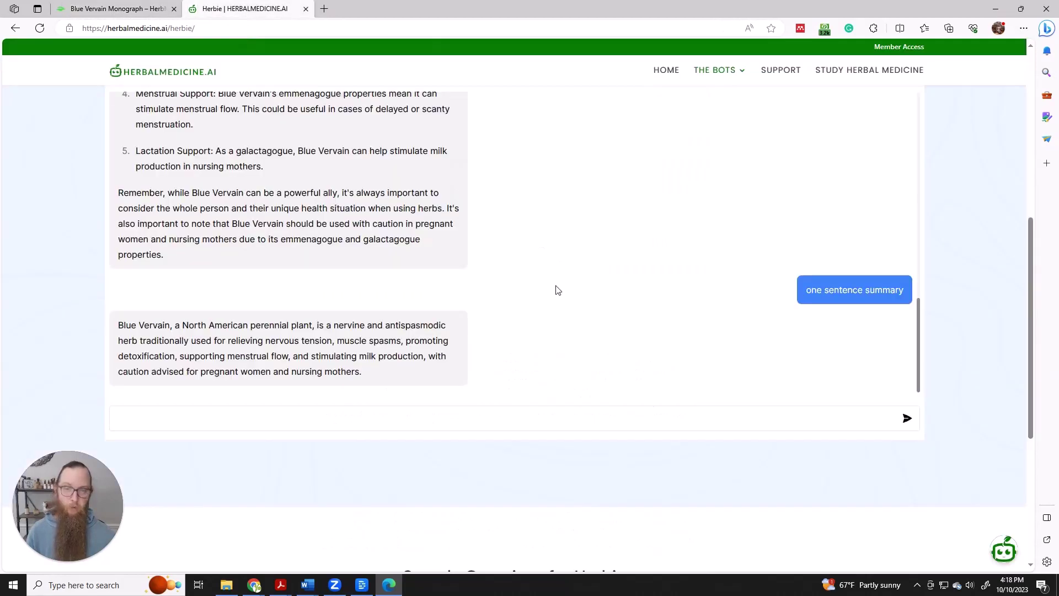
pyautogui.scroll(2, 555, 290)
pyautogui.scroll(-2, 556, 291)
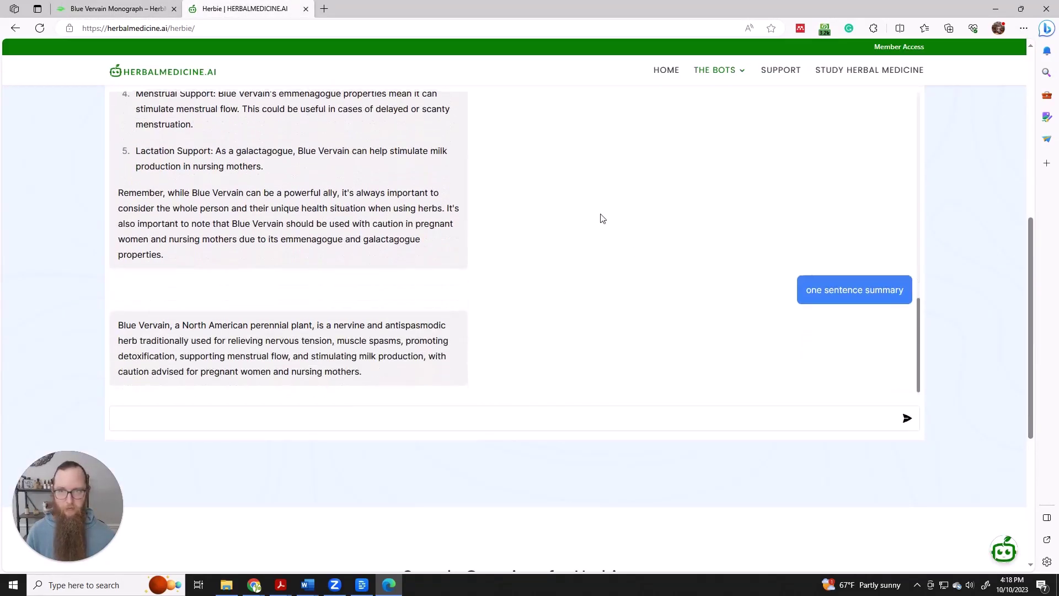